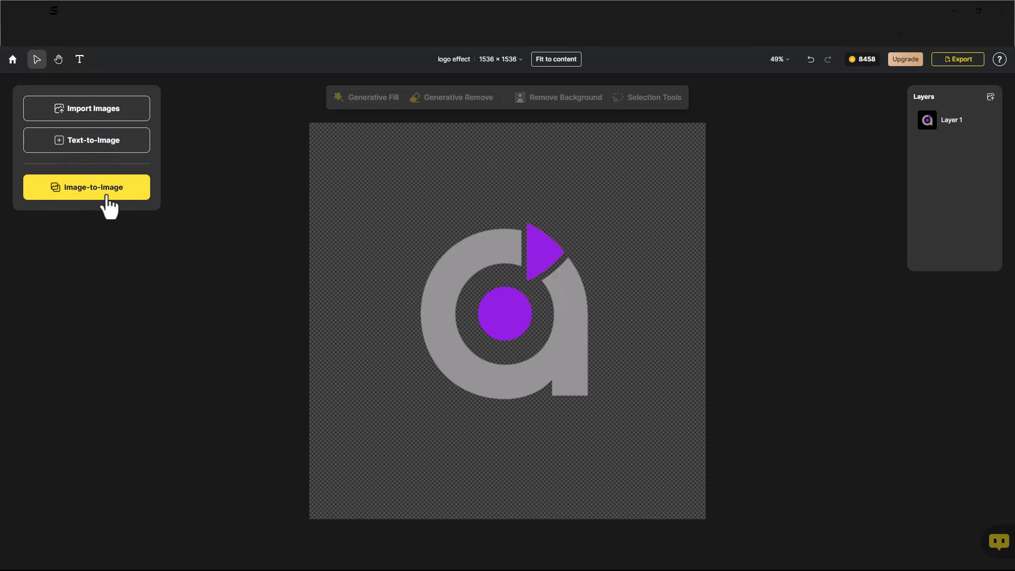
Step: Restyle the logo in Surreal Iridescence (structure match 0.8, intensity 0.7) and select the fourth result
{"action": "left_click", "coordinate": [85, 193]}
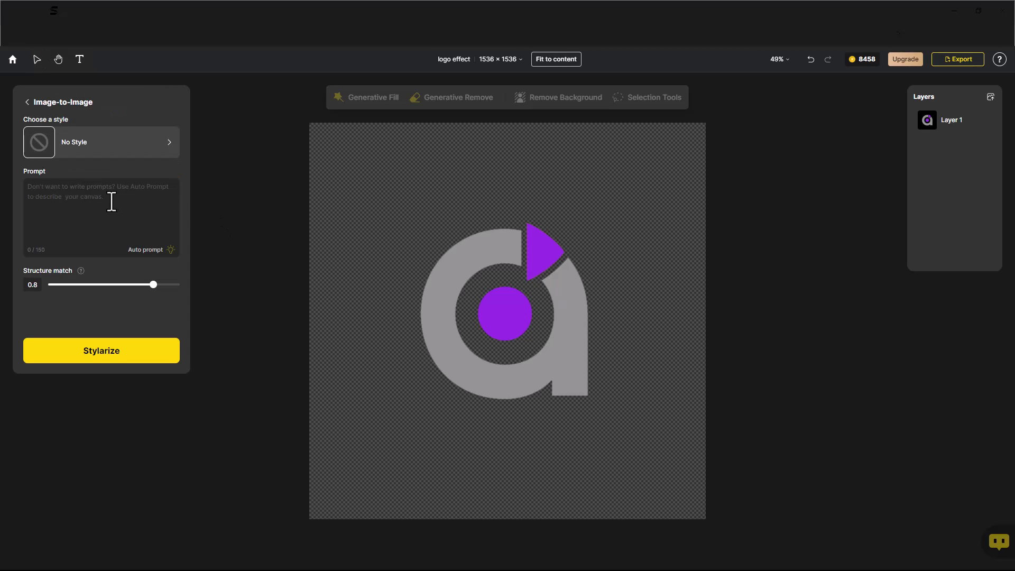
{"action": "left_click", "coordinate": [67, 150]}
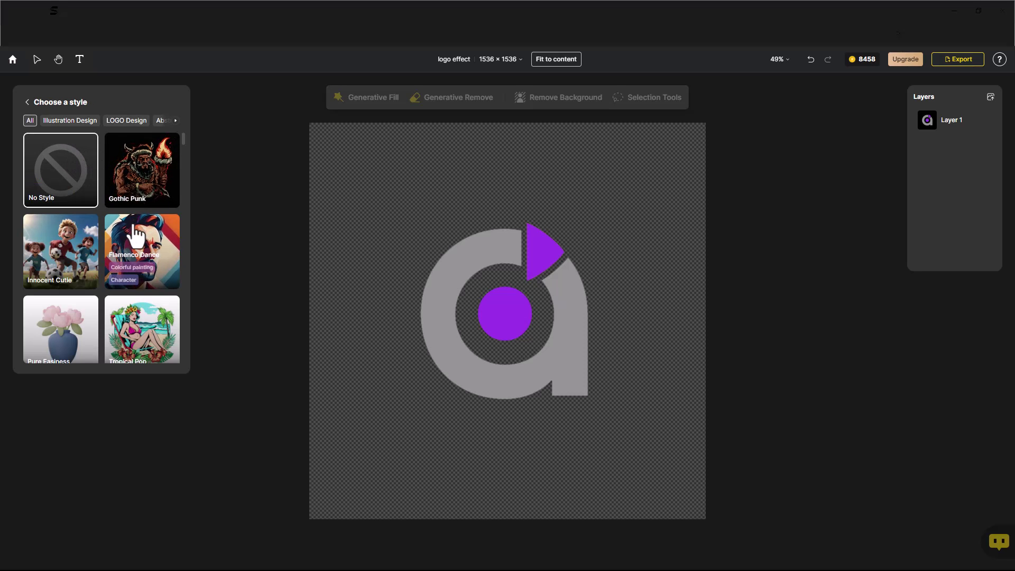
{"action": "scroll", "coordinate": [129, 238], "scroll_direction": "down", "scroll_amount": 10}
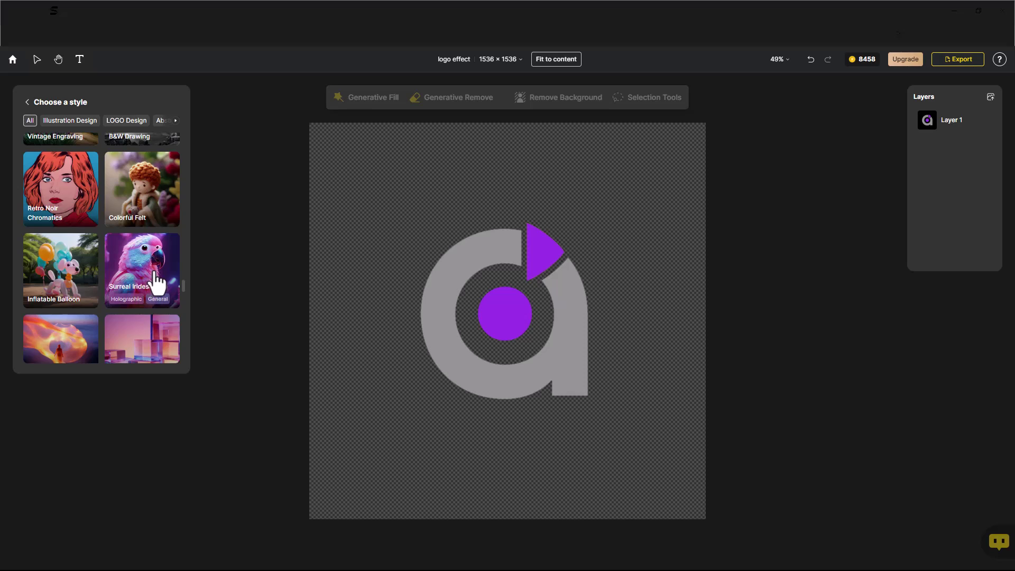
{"action": "left_click", "coordinate": [153, 280]}
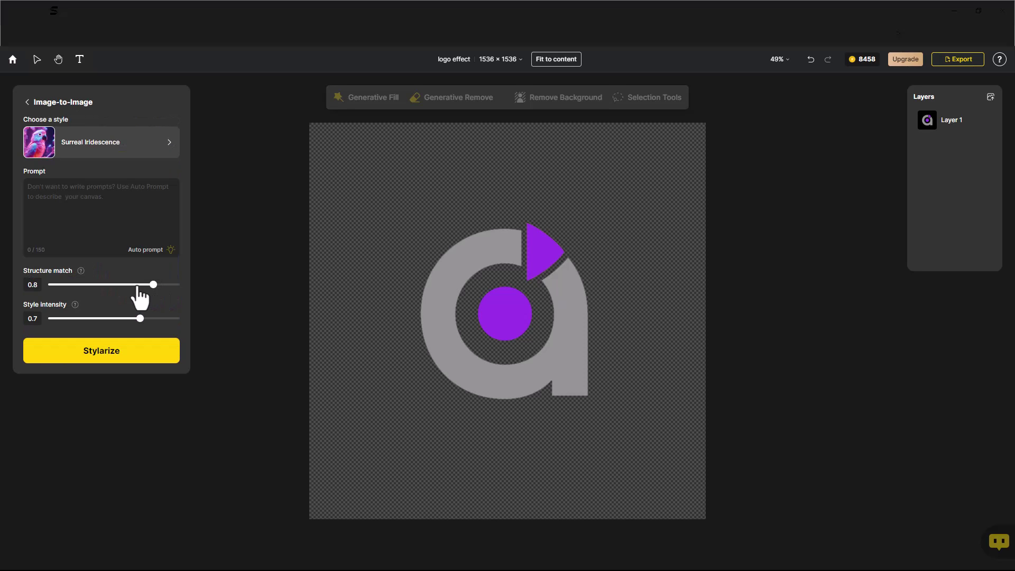
{"action": "left_click", "coordinate": [113, 358]}
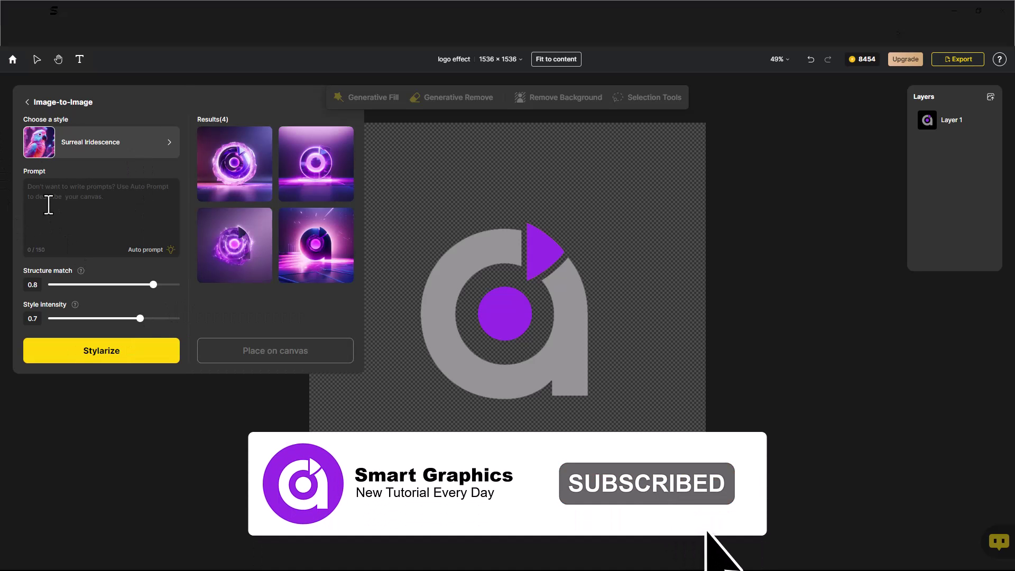
{"action": "mouse_move", "coordinate": [226, 165]}
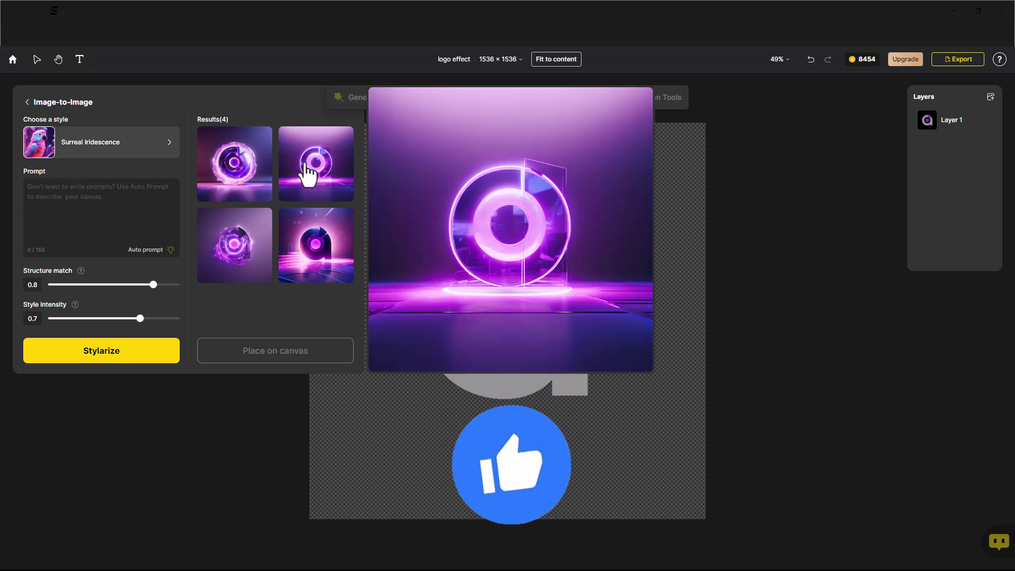
{"action": "mouse_move", "coordinate": [323, 251]}
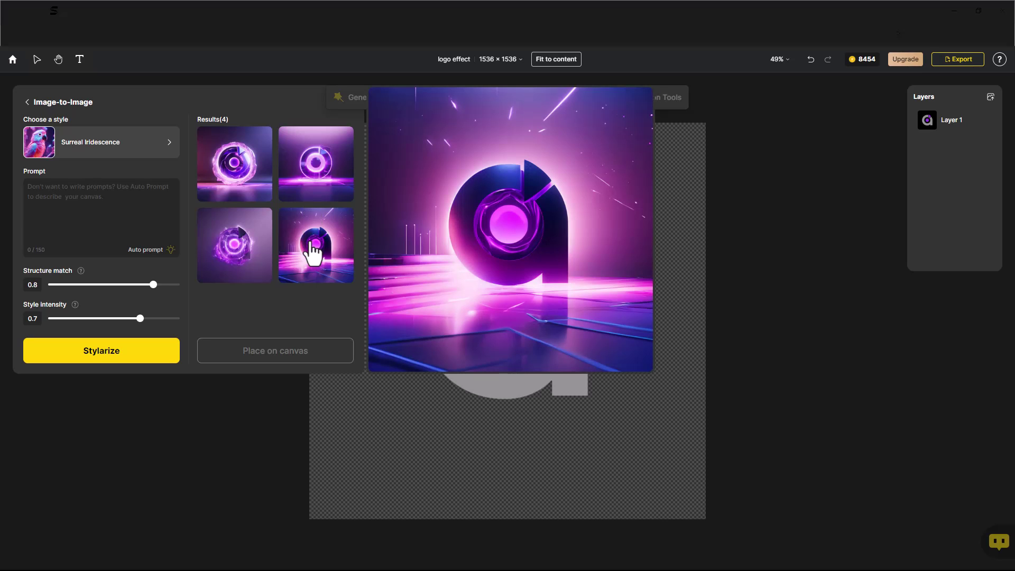
{"action": "left_click", "coordinate": [313, 252]}
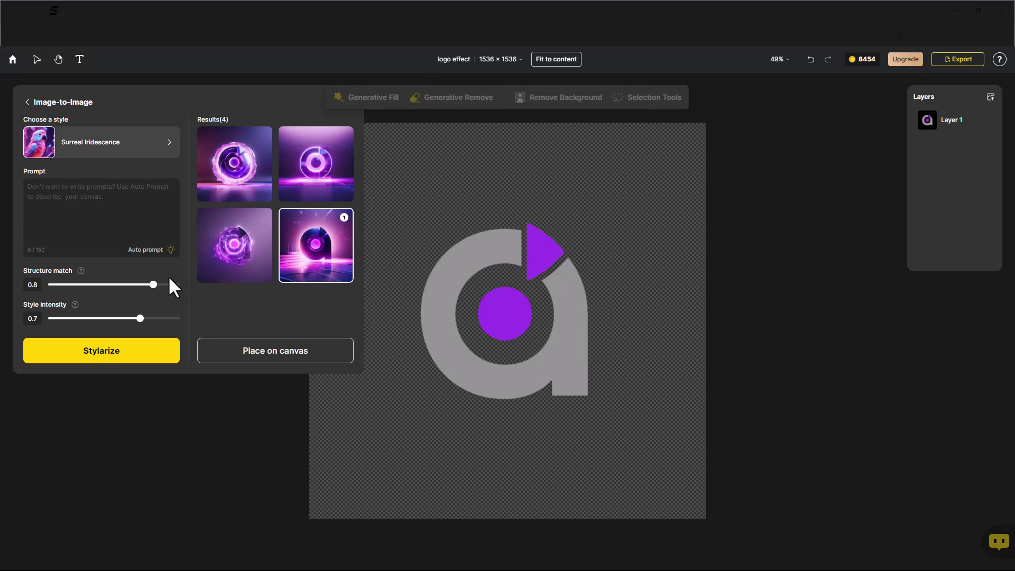
Step: Generate four chrome-like Metallic Fluid restyles of the logo and select the third one
{"action": "left_click", "coordinate": [159, 147]}
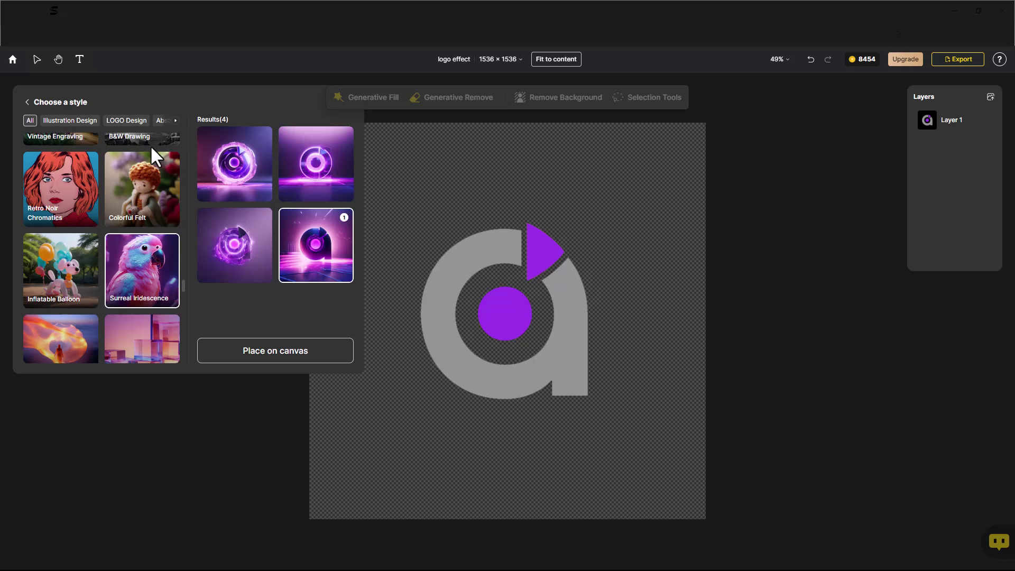
{"action": "scroll", "coordinate": [119, 291], "scroll_direction": "down", "scroll_amount": 3}
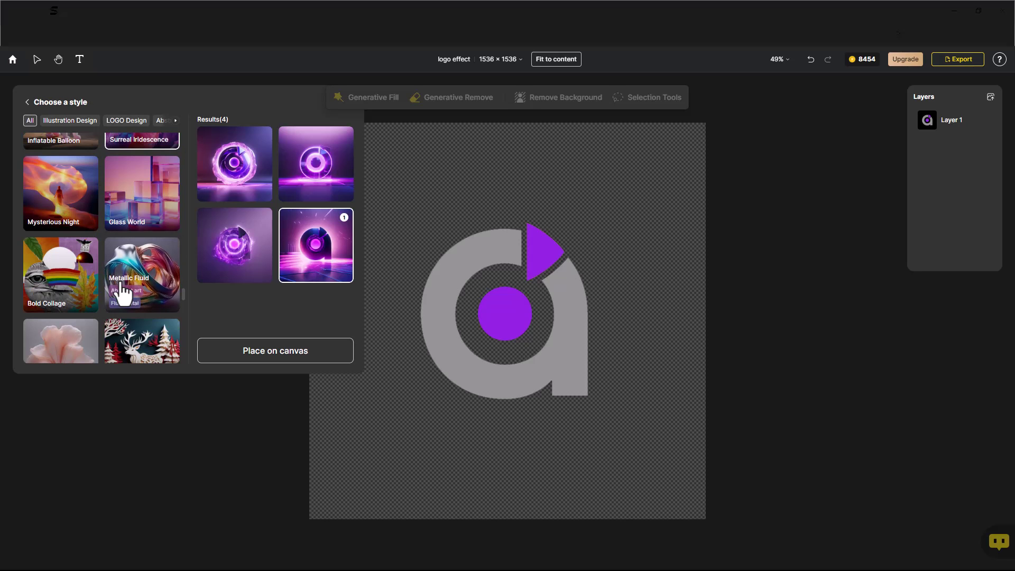
{"action": "scroll", "coordinate": [127, 275], "scroll_direction": "down", "scroll_amount": 1}
{"action": "left_click", "coordinate": [160, 221]}
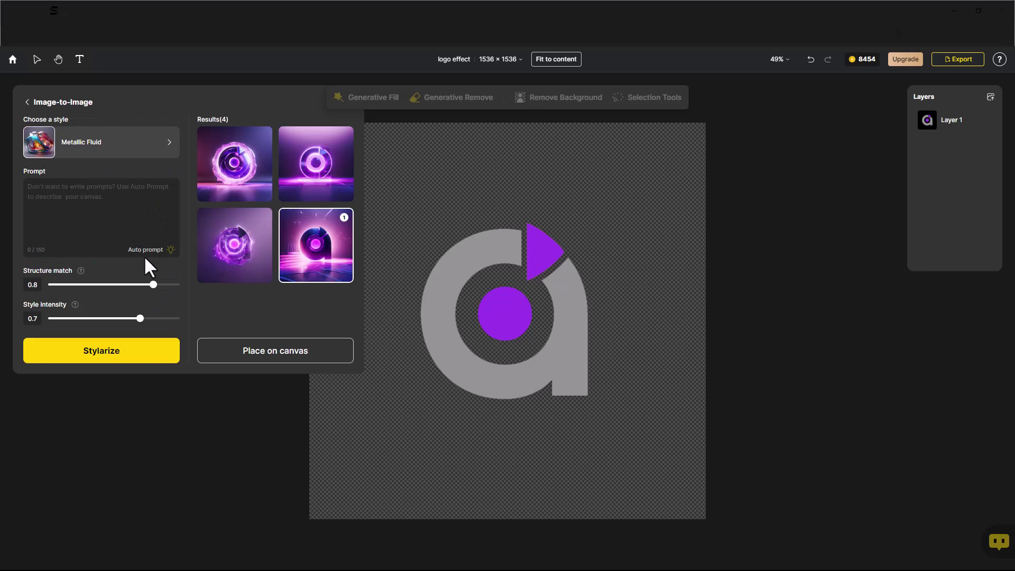
{"action": "left_click", "coordinate": [98, 353]}
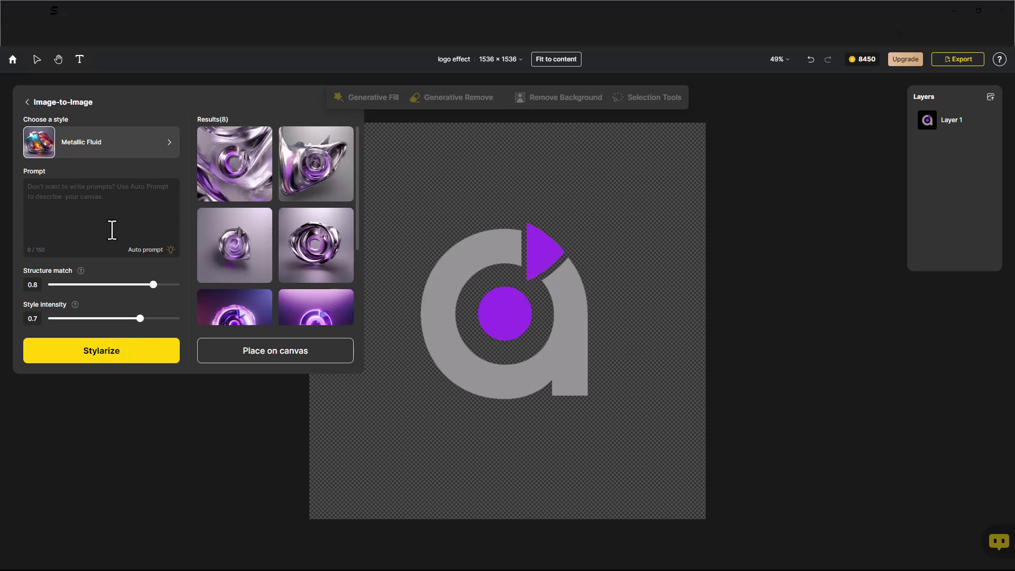
{"action": "mouse_move", "coordinate": [293, 190]}
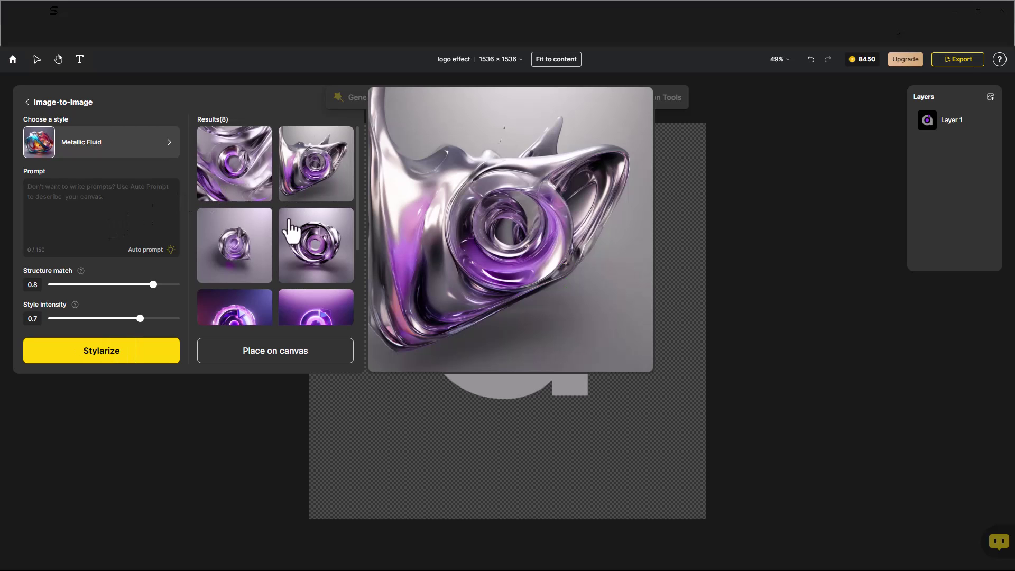
{"action": "mouse_move", "coordinate": [224, 267]}
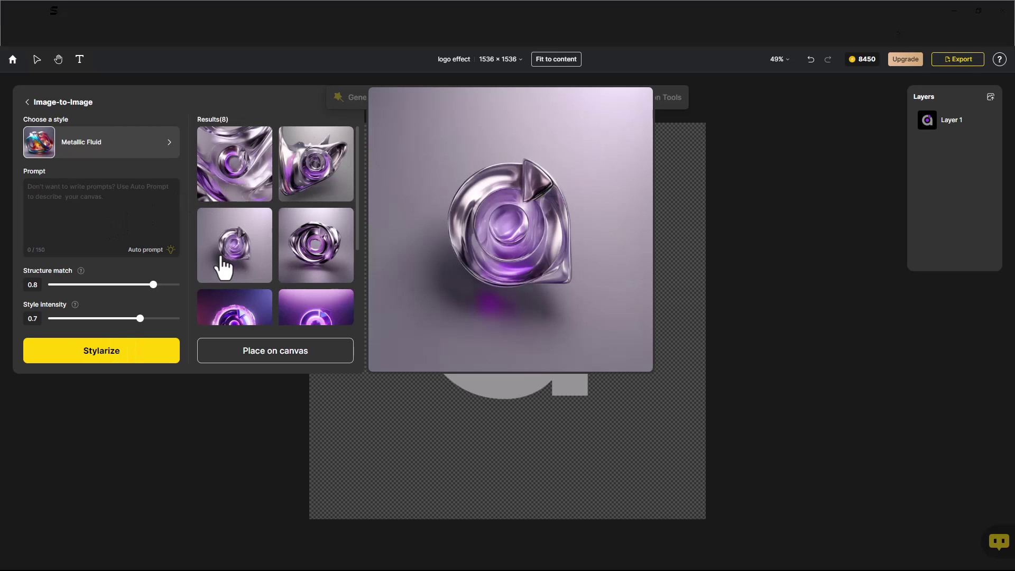
{"action": "left_click", "coordinate": [249, 254]}
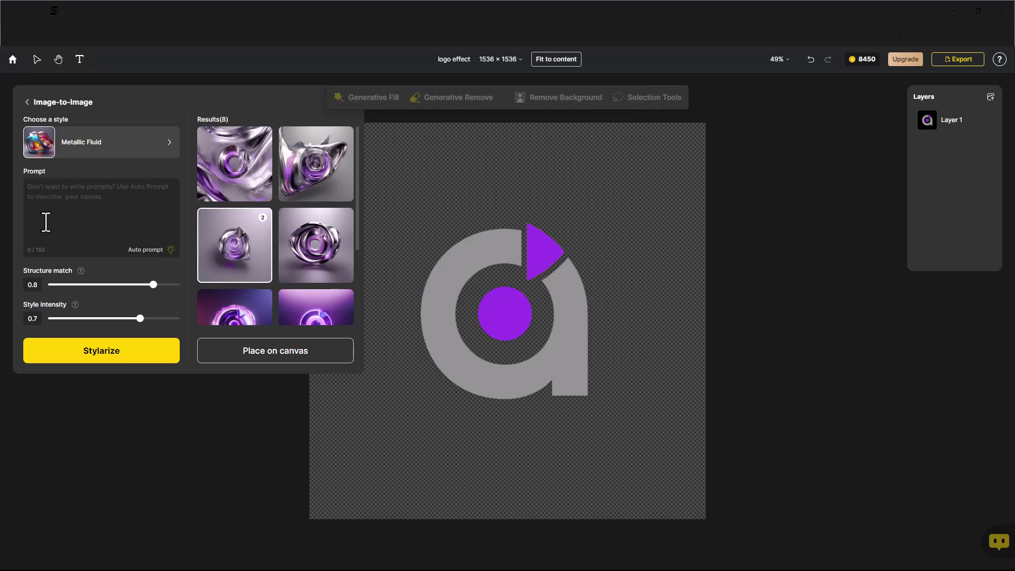
Step: Generate Colorful Felt restyles with prompt 'logo at the park' at style intensity 0.8
{"action": "left_click", "coordinate": [99, 149]}
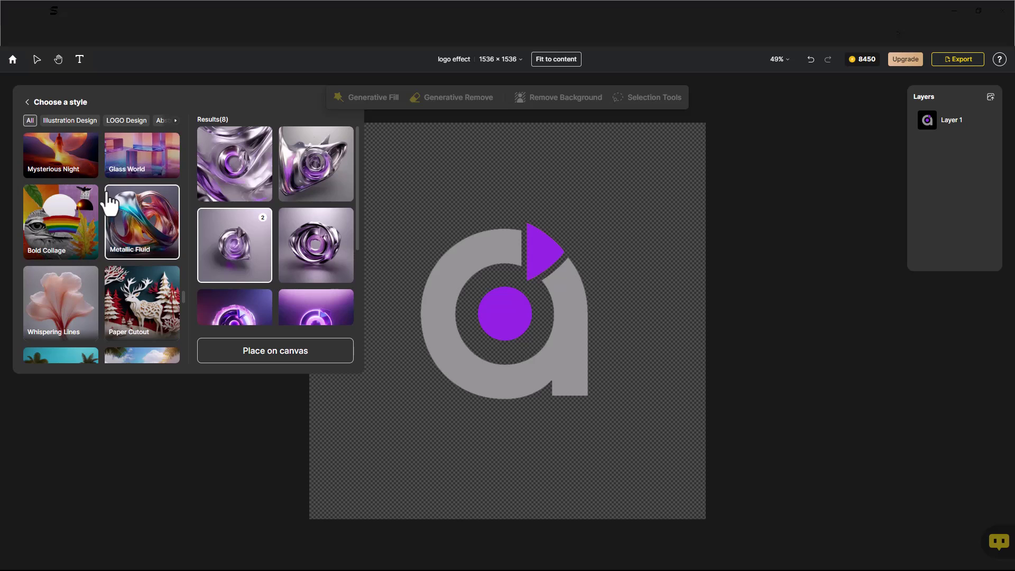
{"action": "scroll", "coordinate": [101, 253], "scroll_direction": "down", "scroll_amount": 10}
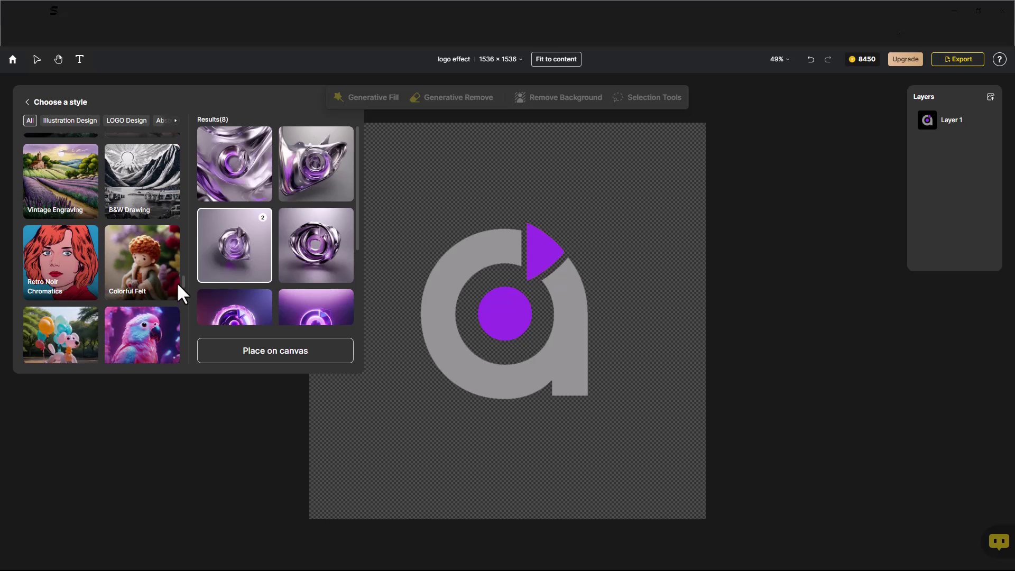
{"action": "left_click", "coordinate": [149, 274]}
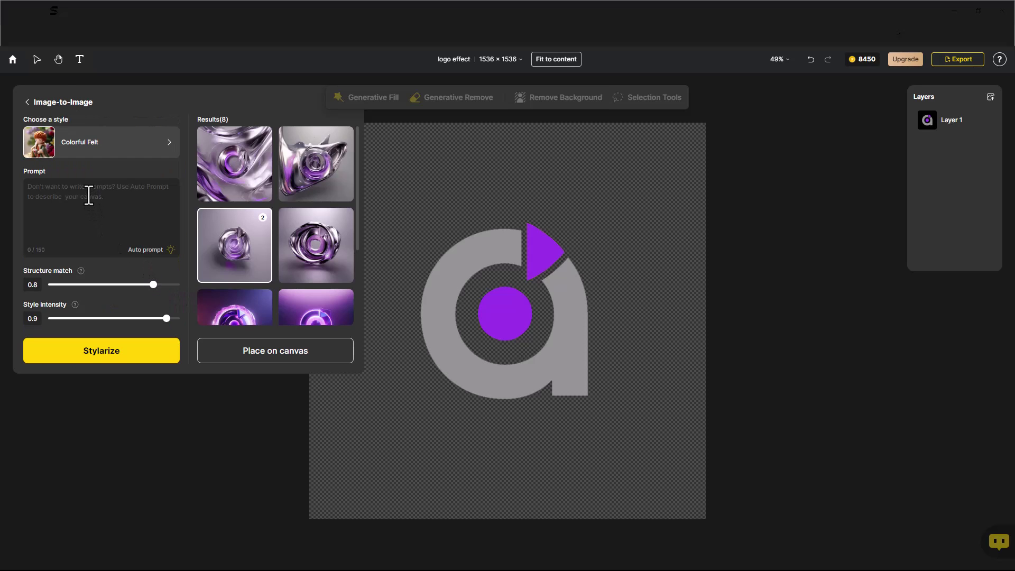
{"action": "type", "text": "logo at the park"}
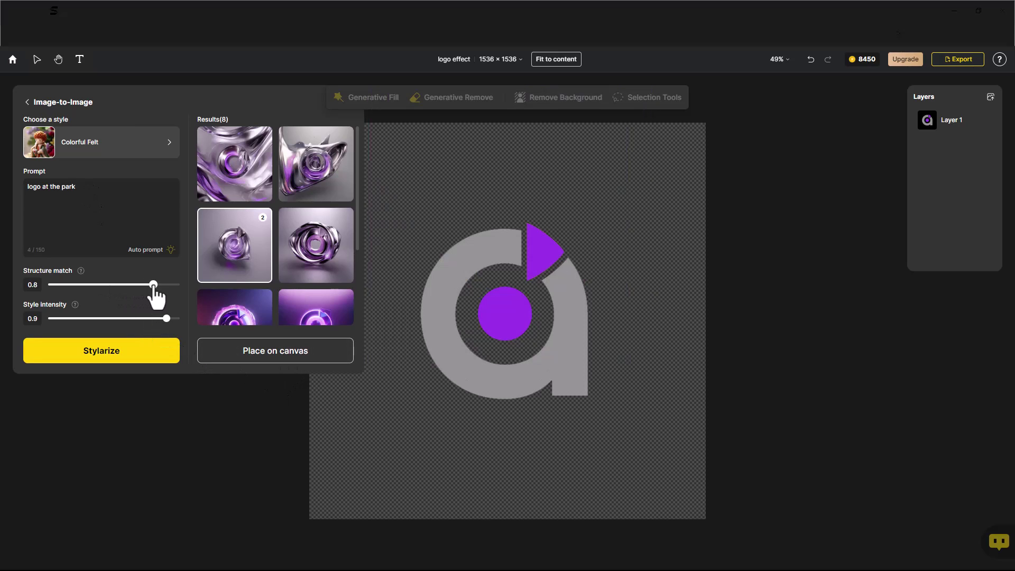
{"action": "mouse_move", "coordinate": [165, 318]}
{"action": "left_mouse_down"}
{"action": "mouse_move", "coordinate": [112, 319]}
{"action": "mouse_move", "coordinate": [148, 319]}
{"action": "left_mouse_up"}
{"action": "left_click", "coordinate": [99, 353]}
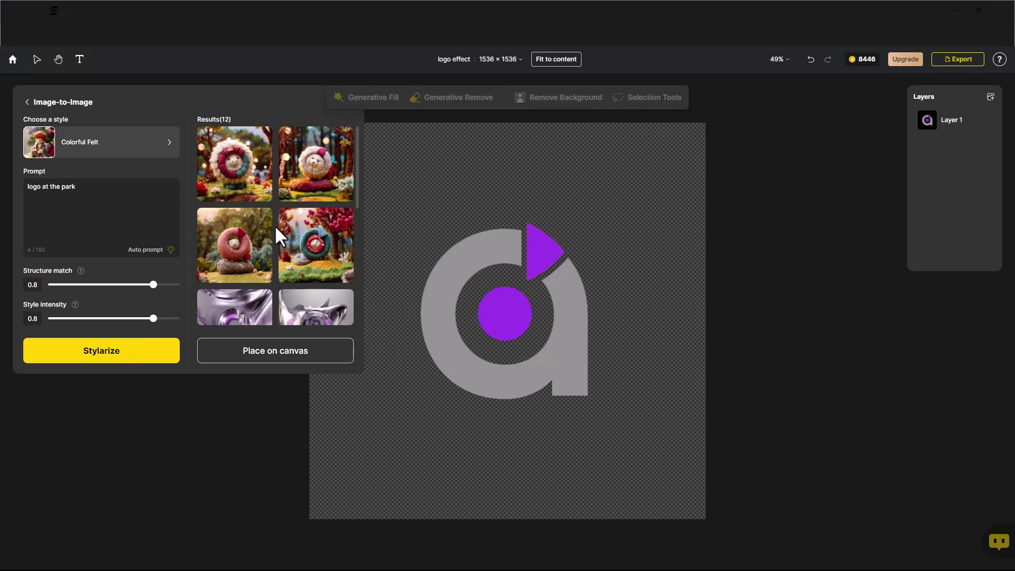
Step: Select the third felt result and delete the 'logo at the park' prompt
{"action": "mouse_move", "coordinate": [236, 191]}
{"action": "mouse_move", "coordinate": [321, 251]}
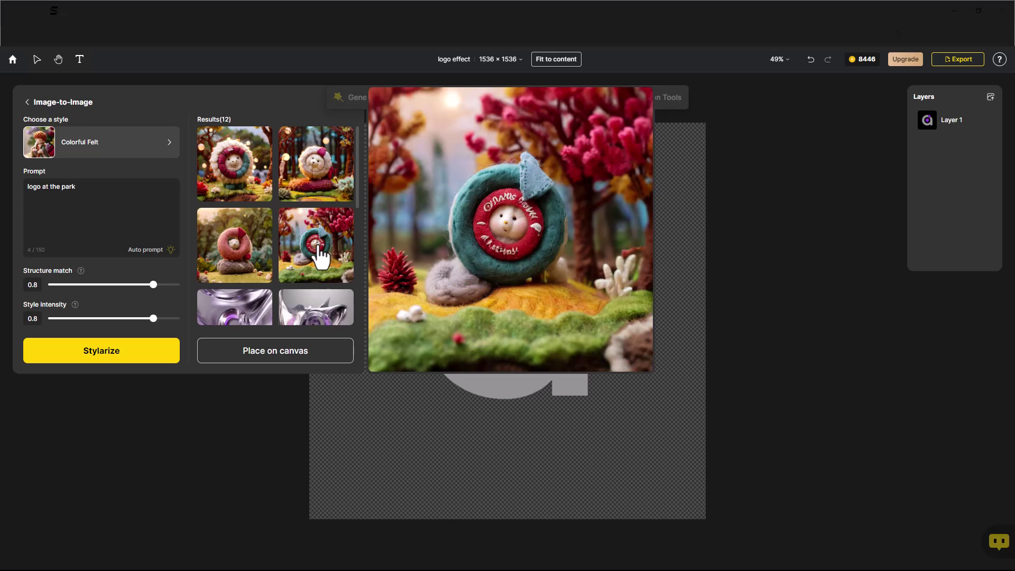
{"action": "mouse_move", "coordinate": [239, 251]}
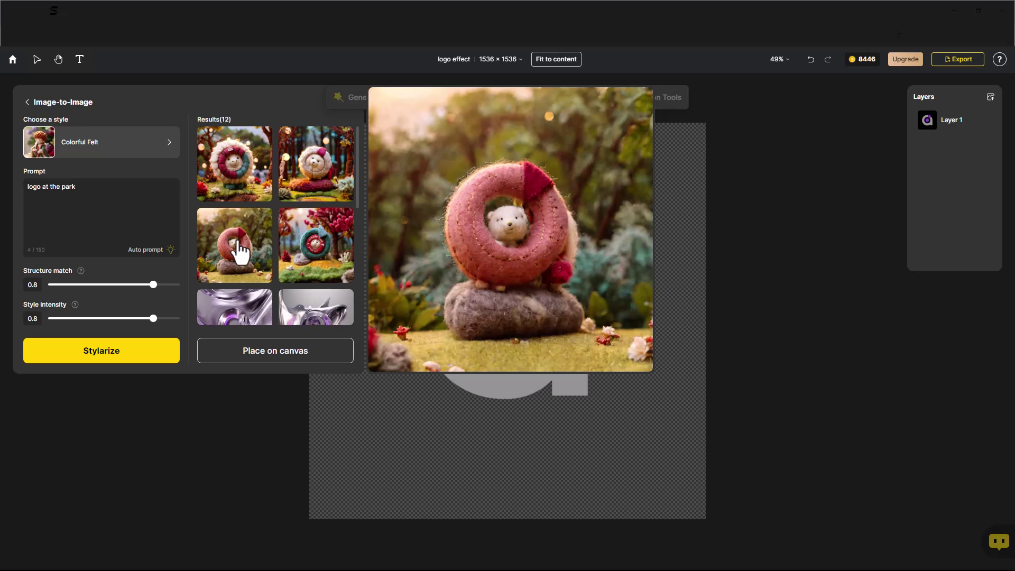
{"action": "left_click", "coordinate": [239, 251]}
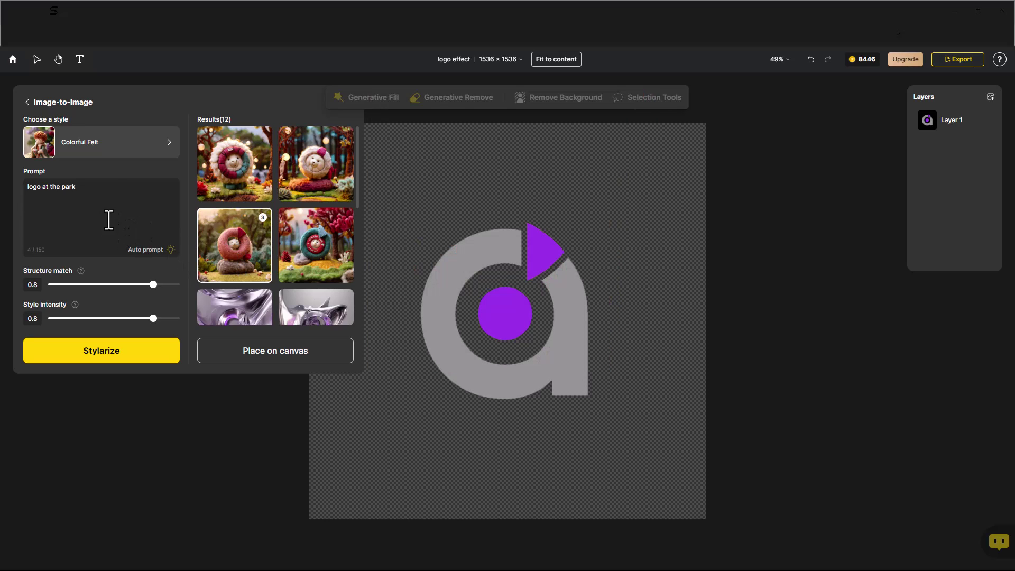
{"action": "left_click_drag", "start_coordinate": [112, 193], "coordinate": [11, 183]}
{"action": "key", "text": "BackSpace"}
Step: Generate Expandicon restyles at style intensity 0.3 and select the third, white embossed logo
{"action": "left_click", "coordinate": [85, 150]}
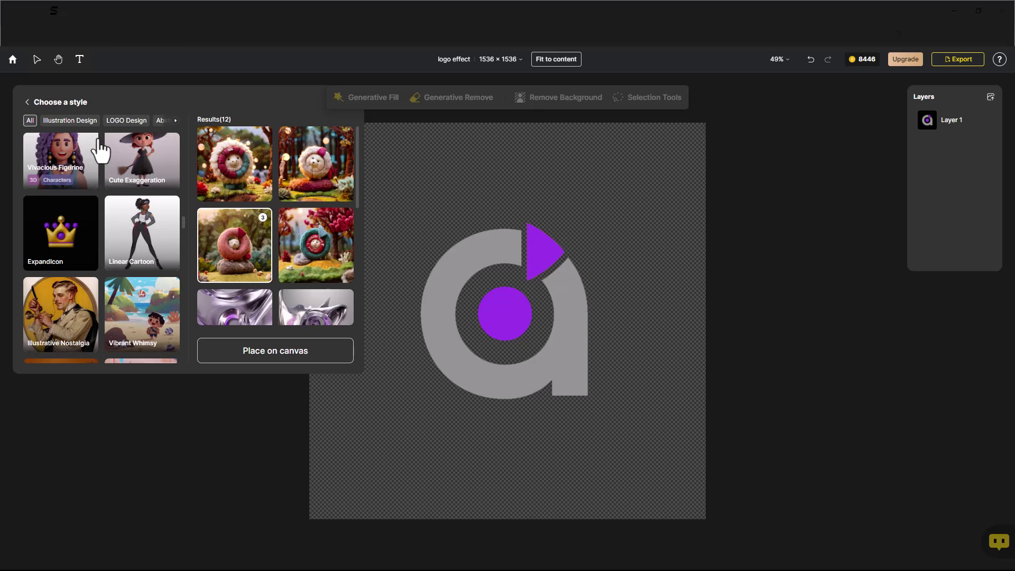
{"action": "left_click", "coordinate": [65, 246]}
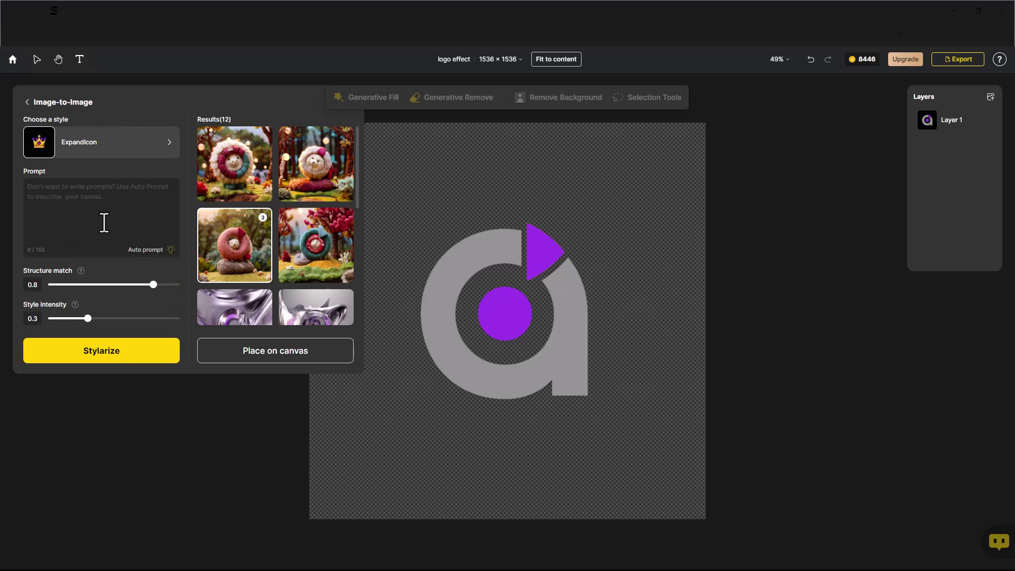
{"action": "left_click", "coordinate": [98, 358]}
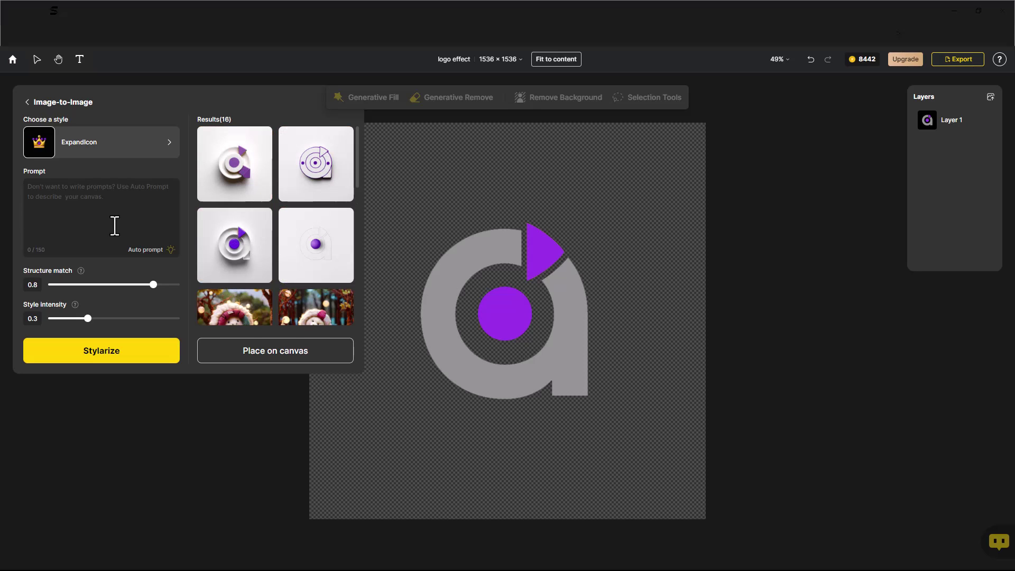
{"action": "mouse_move", "coordinate": [258, 174]}
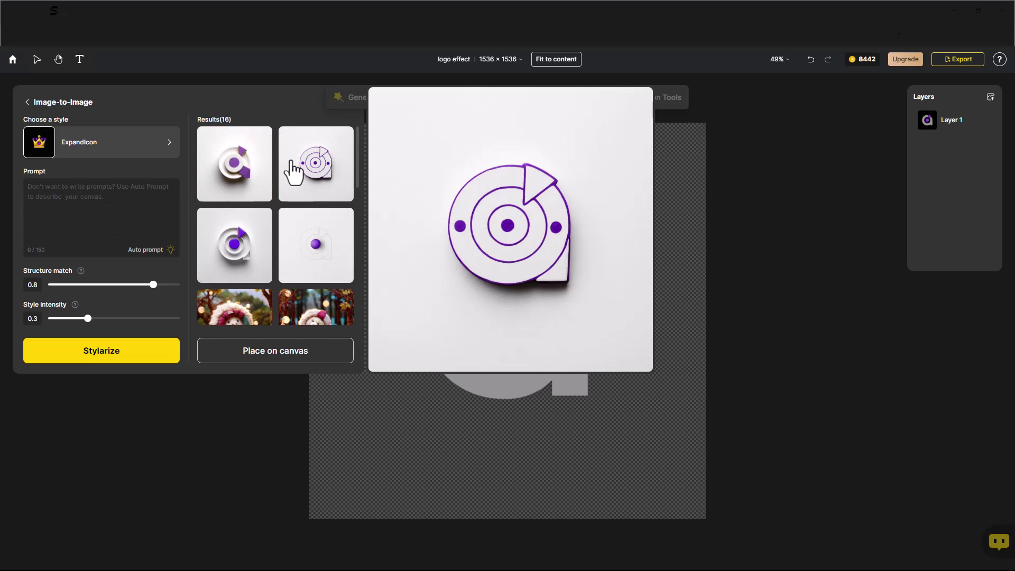
{"action": "mouse_move", "coordinate": [292, 226]}
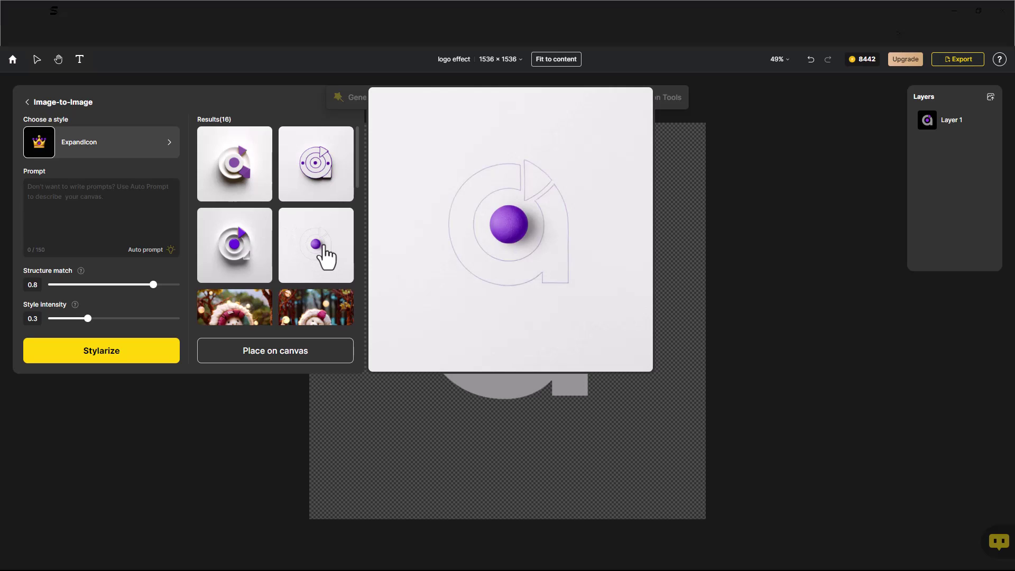
{"action": "mouse_move", "coordinate": [238, 259]}
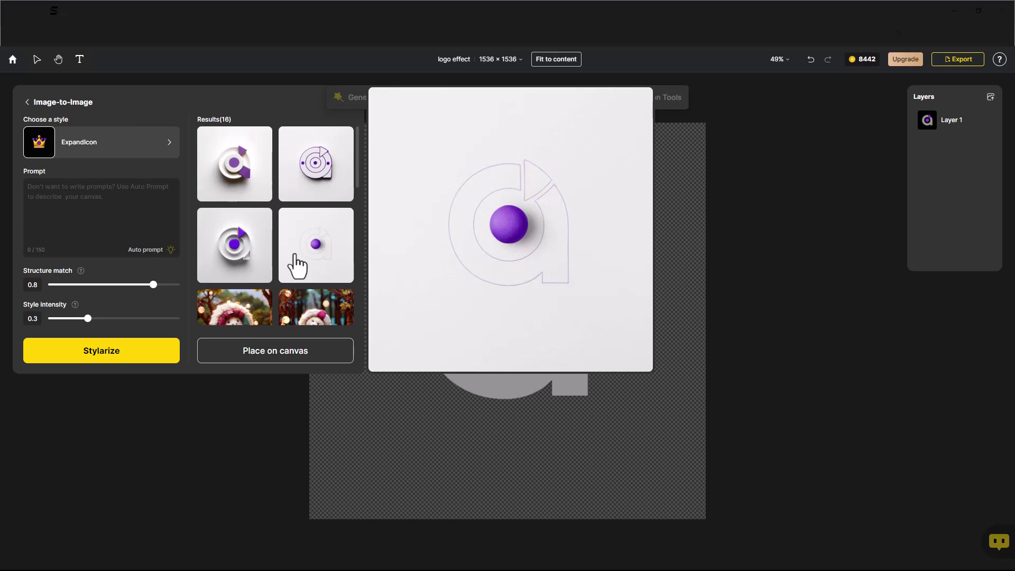
{"action": "left_click", "coordinate": [249, 257]}
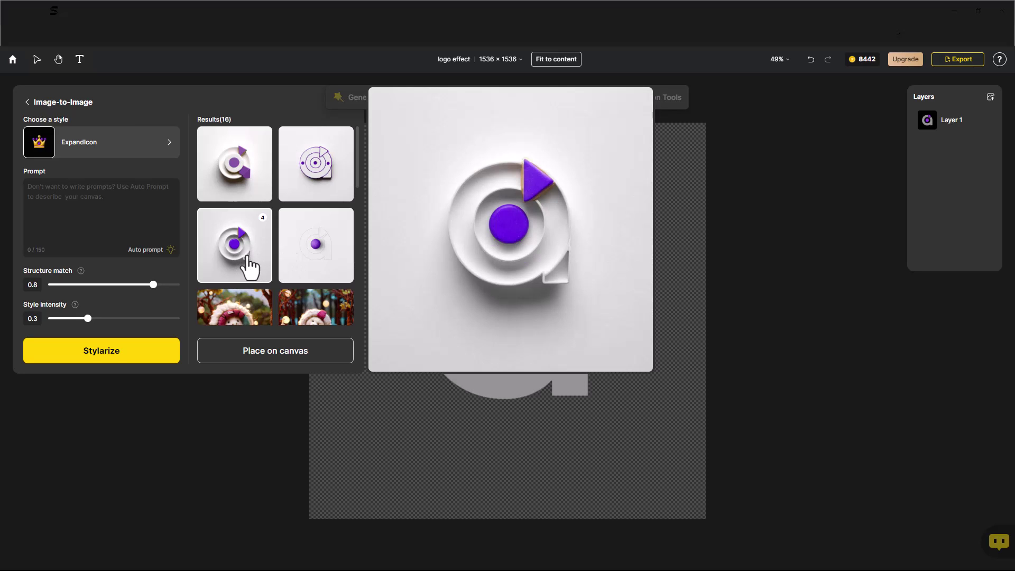
Step: Place the white embossed logo as Layer 5, then toggle Layers 5, 4 and 3 off and back on
{"action": "left_click", "coordinate": [280, 354]}
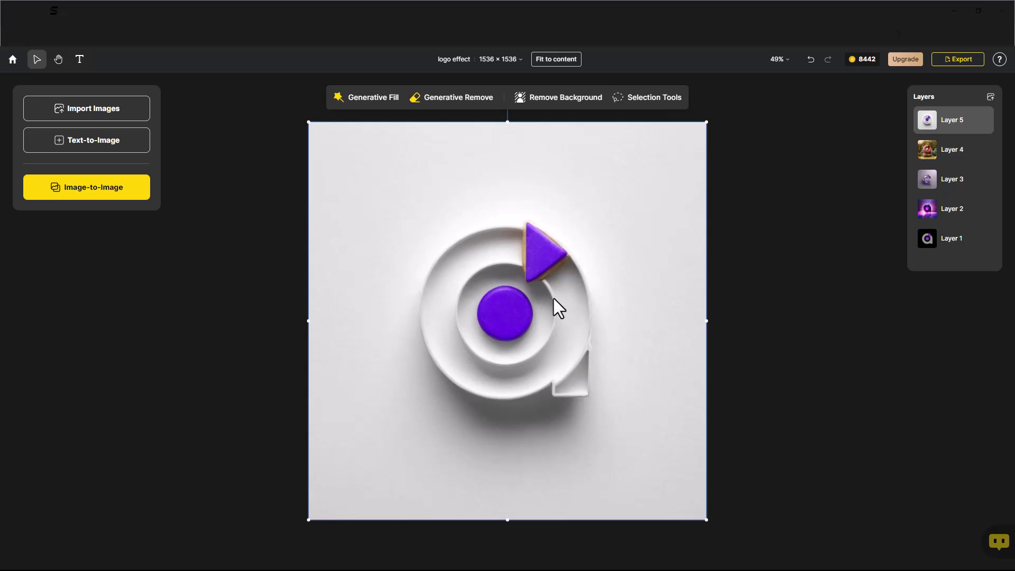
{"action": "left_click", "coordinate": [984, 121]}
{"action": "left_click", "coordinate": [984, 150]}
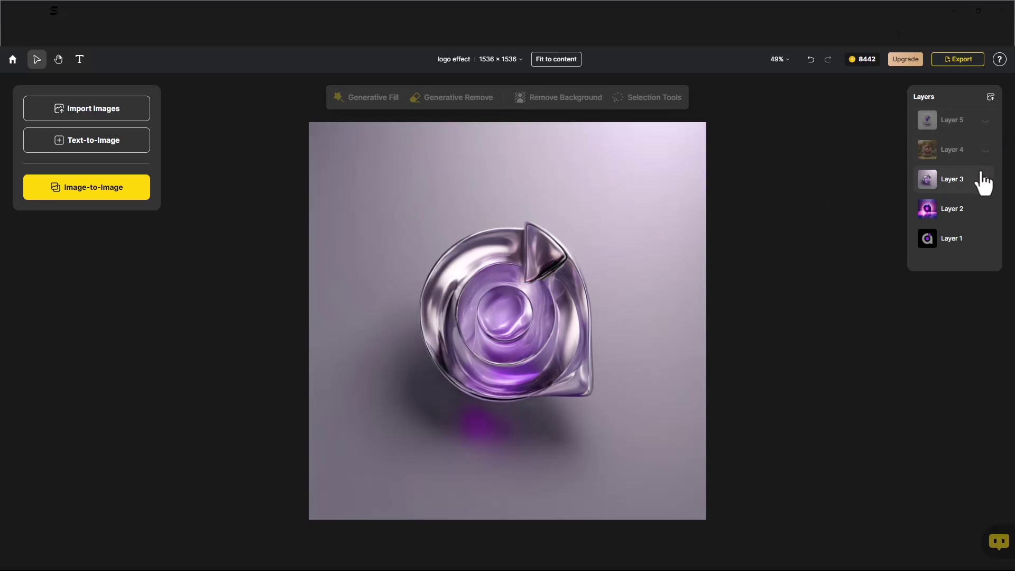
{"action": "left_click", "coordinate": [981, 179]}
{"action": "left_click", "coordinate": [984, 180]}
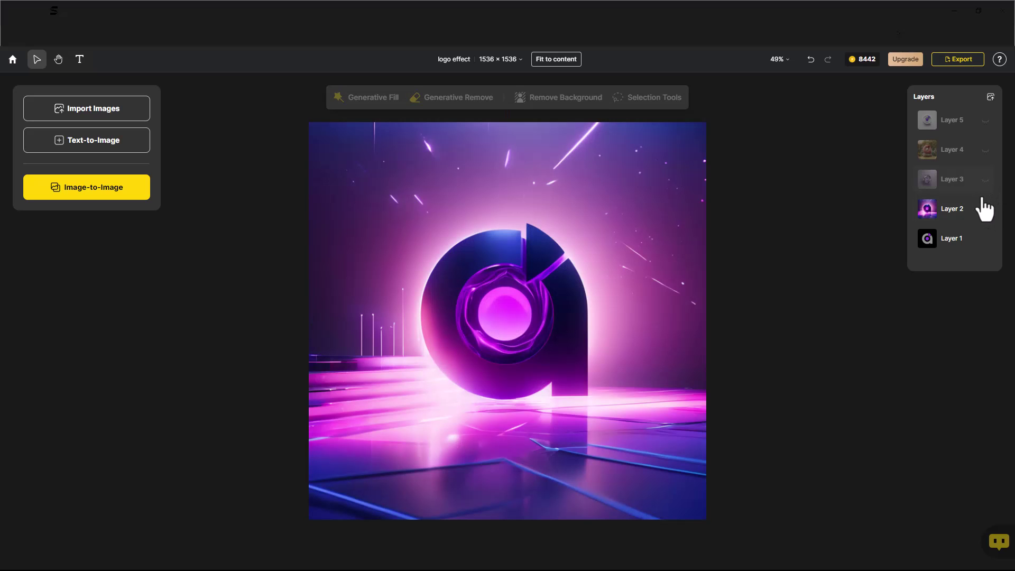
{"action": "left_click", "coordinate": [986, 180]}
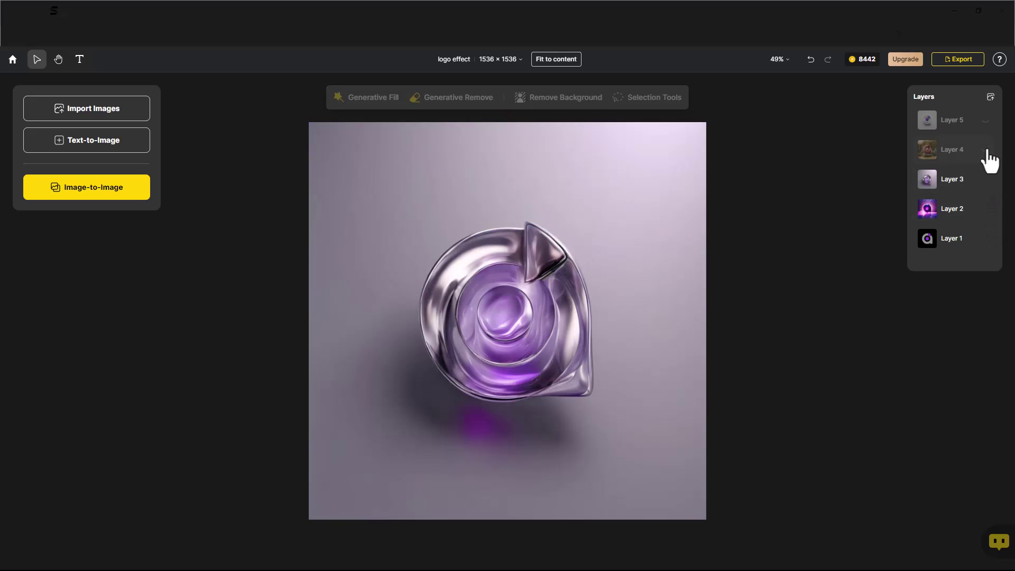
{"action": "left_click", "coordinate": [985, 150]}
{"action": "left_click", "coordinate": [984, 120]}
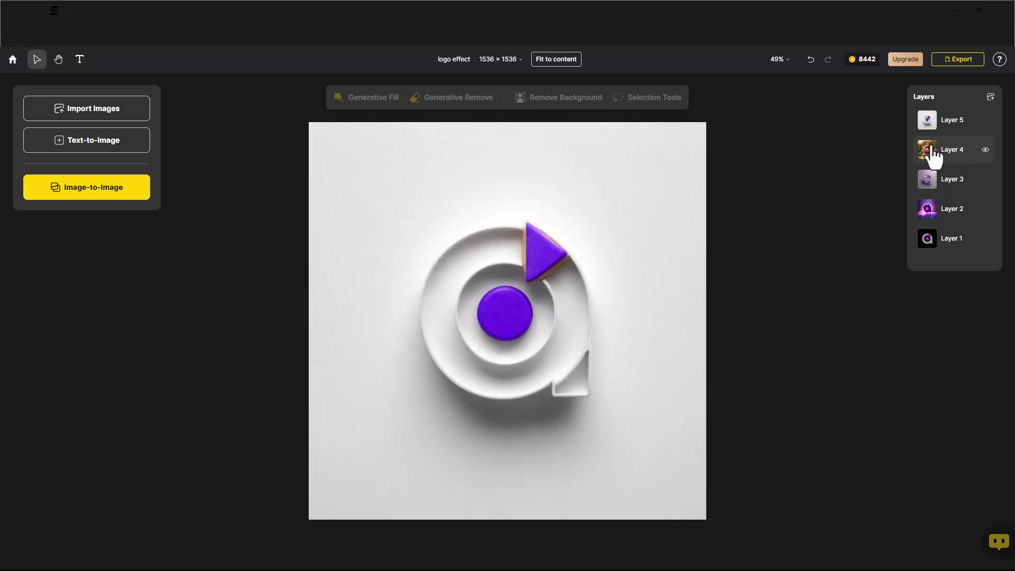
Step: Export all five layers as separate PNG images at 1x upscale
{"action": "left_click", "coordinate": [958, 61]}
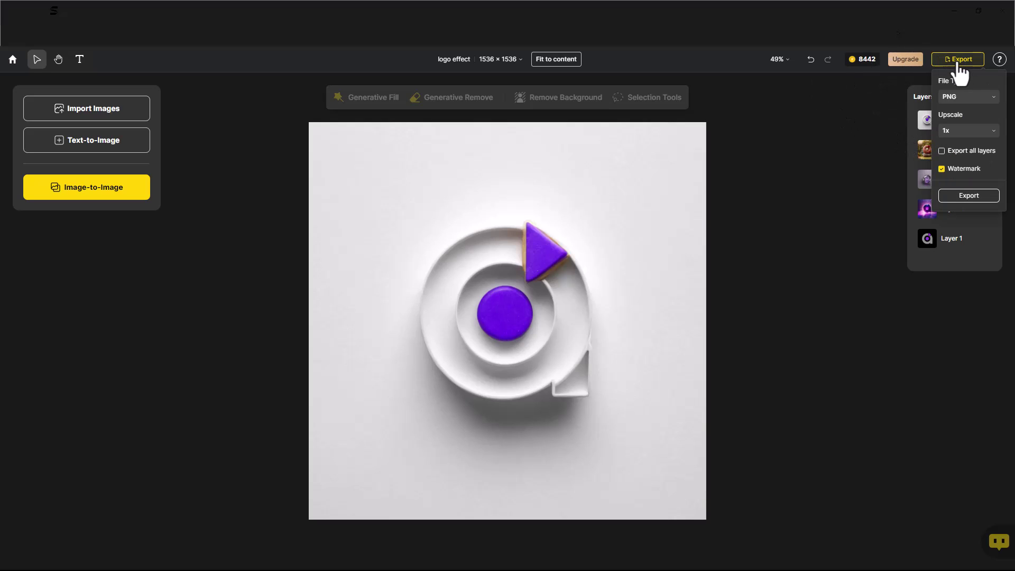
{"action": "left_click", "coordinate": [964, 97]}
{"action": "left_click", "coordinate": [960, 109]}
{"action": "left_click", "coordinate": [977, 132]}
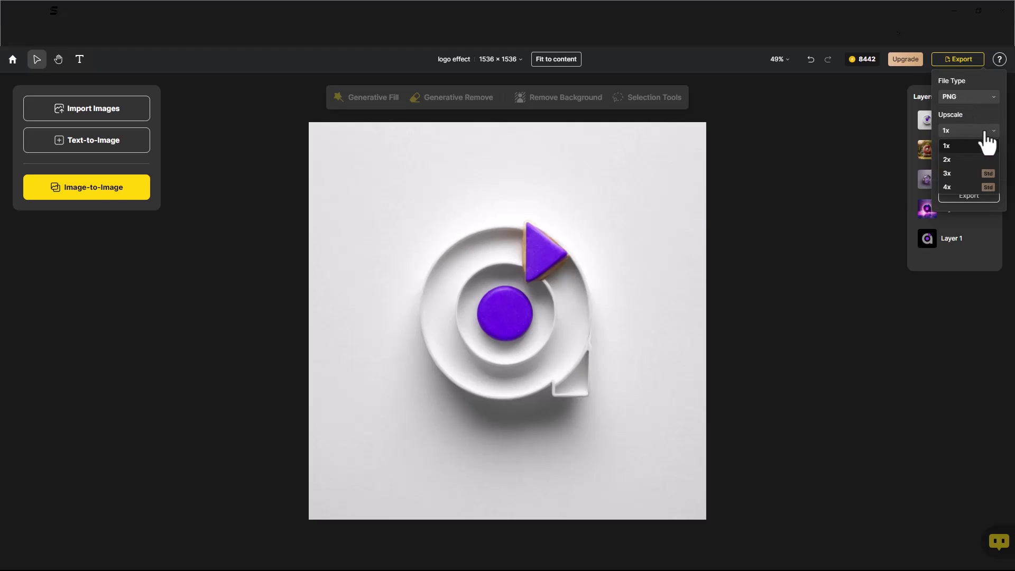
{"action": "left_click", "coordinate": [974, 147]}
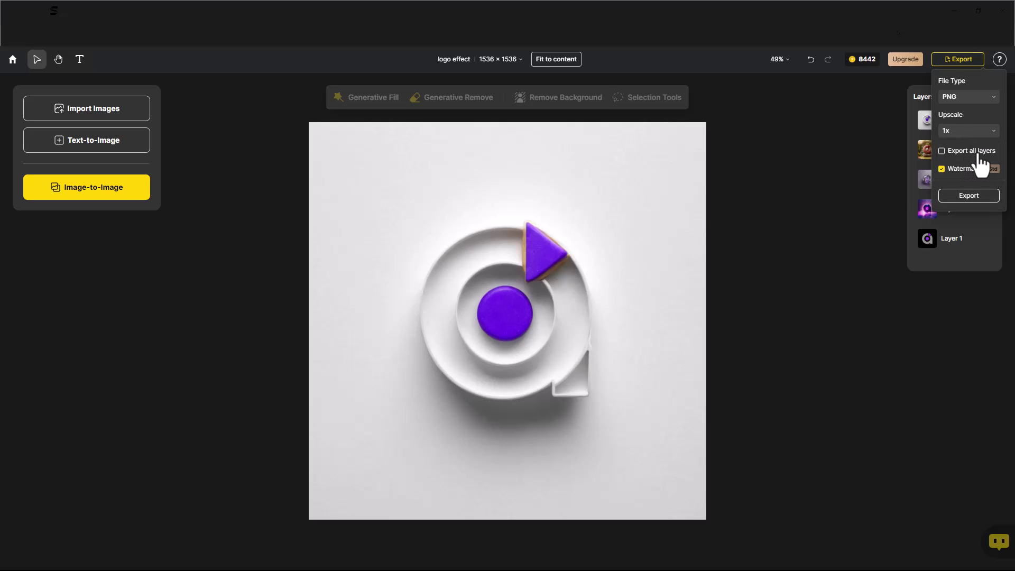
{"action": "left_click", "coordinate": [978, 152]}
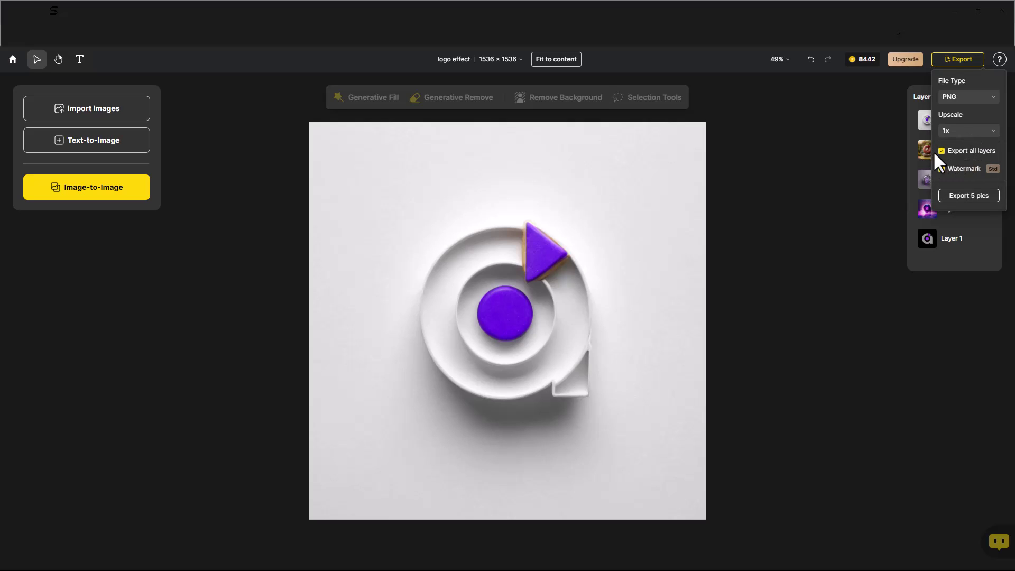
{"action": "left_click", "coordinate": [971, 199]}
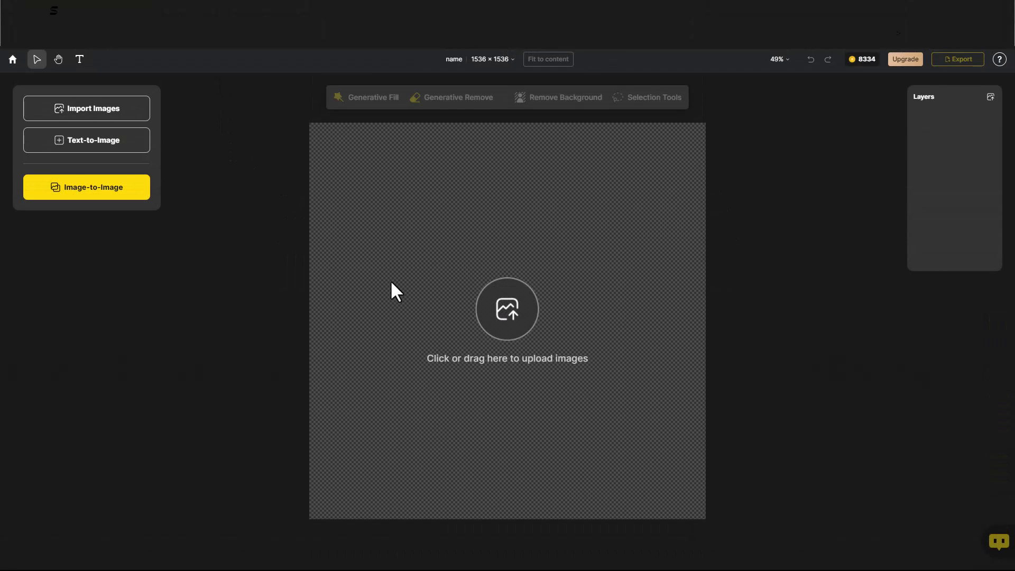
Step: Add a centred text box with the name, enlarged to 154.9 pt
{"action": "left_click", "coordinate": [79, 60]}
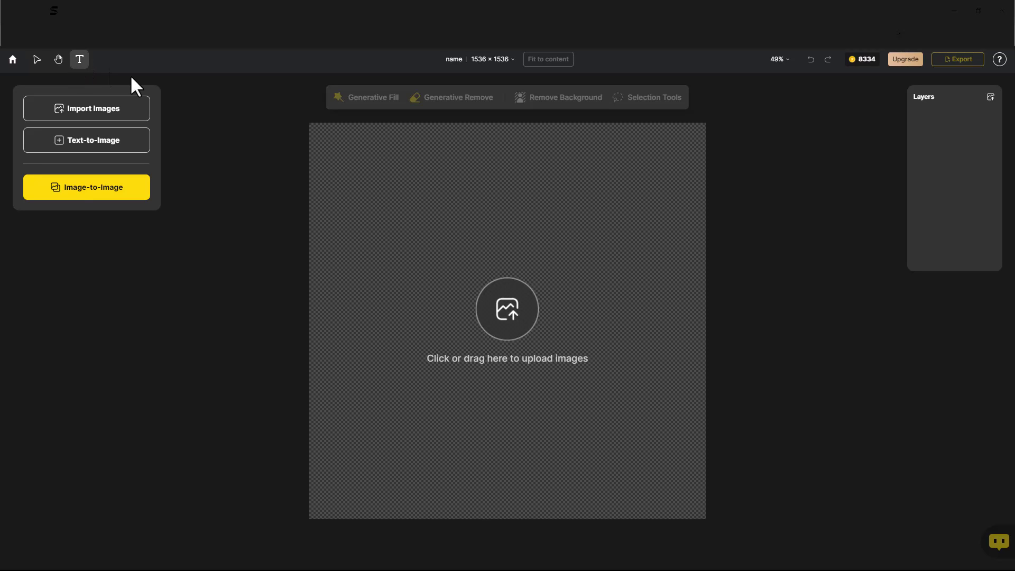
{"action": "left_click", "coordinate": [472, 267]}
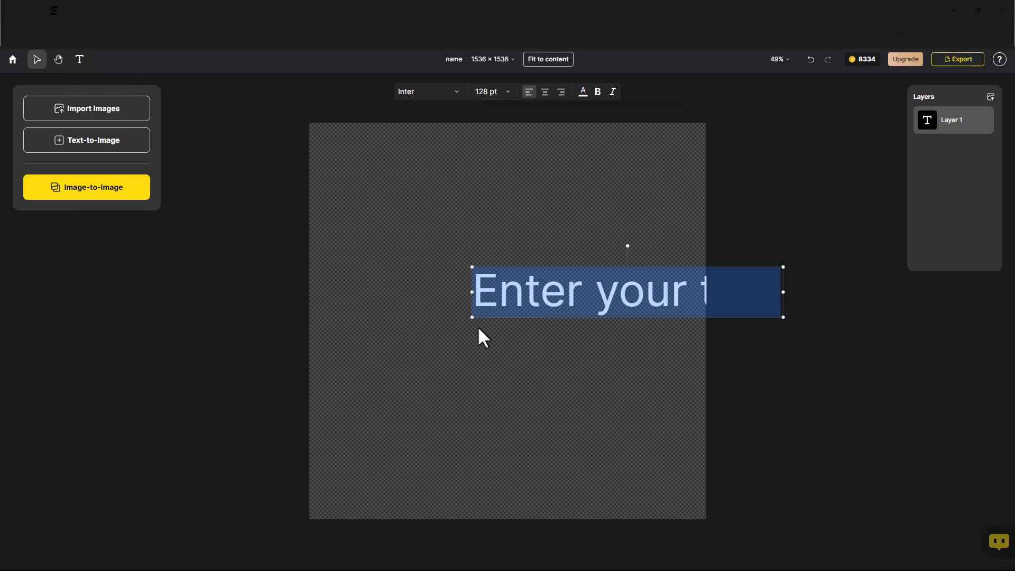
{"action": "type", "text": "AISHA"}
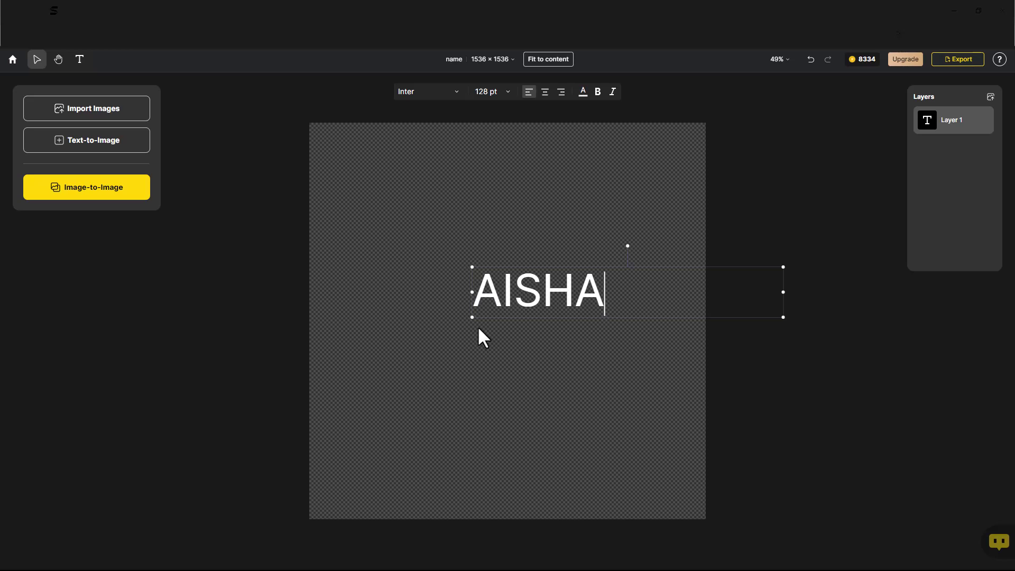
{"action": "left_click_drag", "start_coordinate": [783, 317], "coordinate": [846, 344]}
{"action": "left_click", "coordinate": [545, 91]}
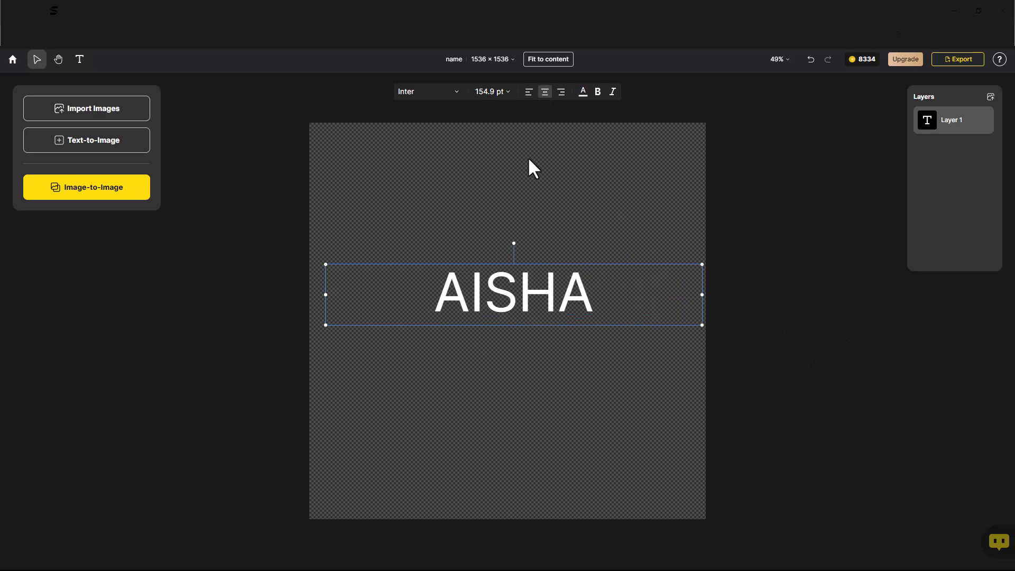
Step: Change the name text's font to Passion One
{"action": "left_click", "coordinate": [455, 93]}
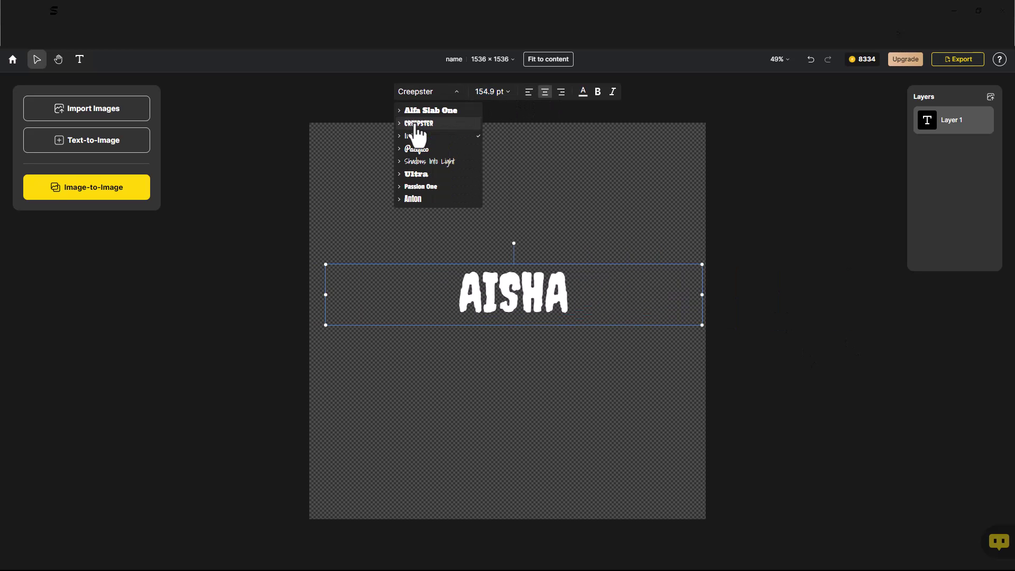
{"action": "scroll", "coordinate": [417, 199], "scroll_direction": "down", "scroll_amount": 2}
{"action": "scroll", "coordinate": [417, 203], "scroll_direction": "up", "scroll_amount": 1}
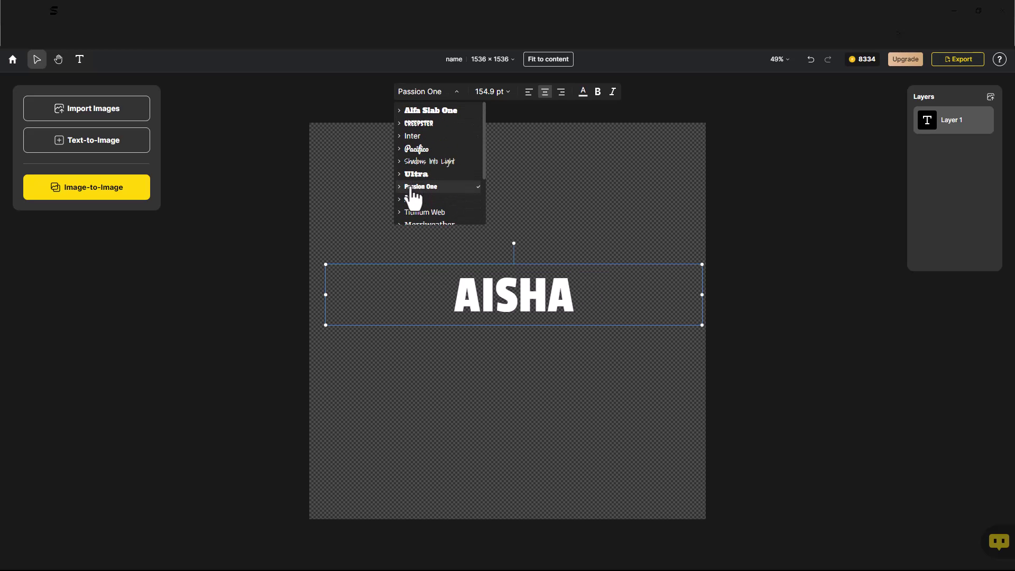
{"action": "left_click", "coordinate": [412, 187]}
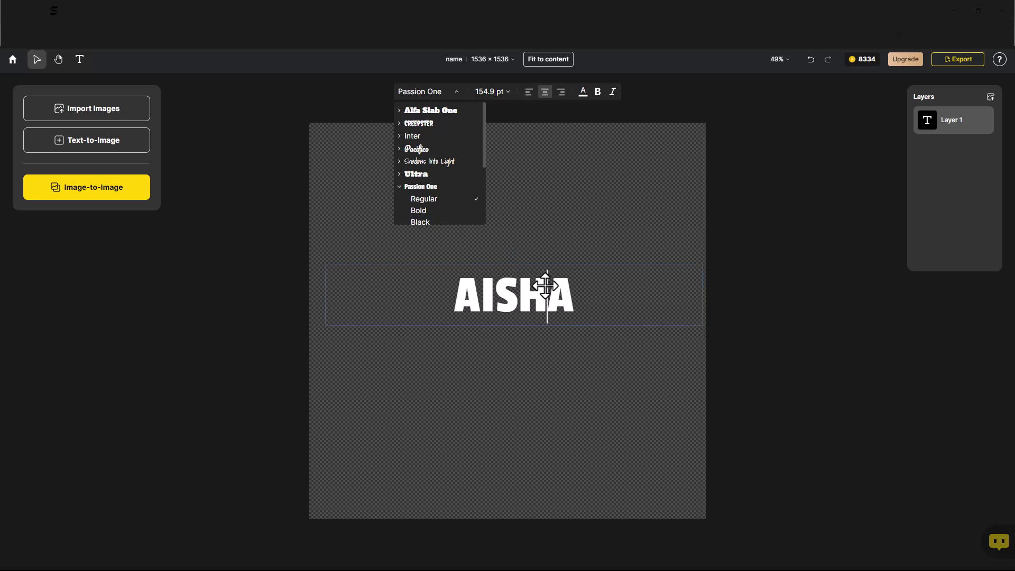
{"action": "left_click", "coordinate": [524, 244]}
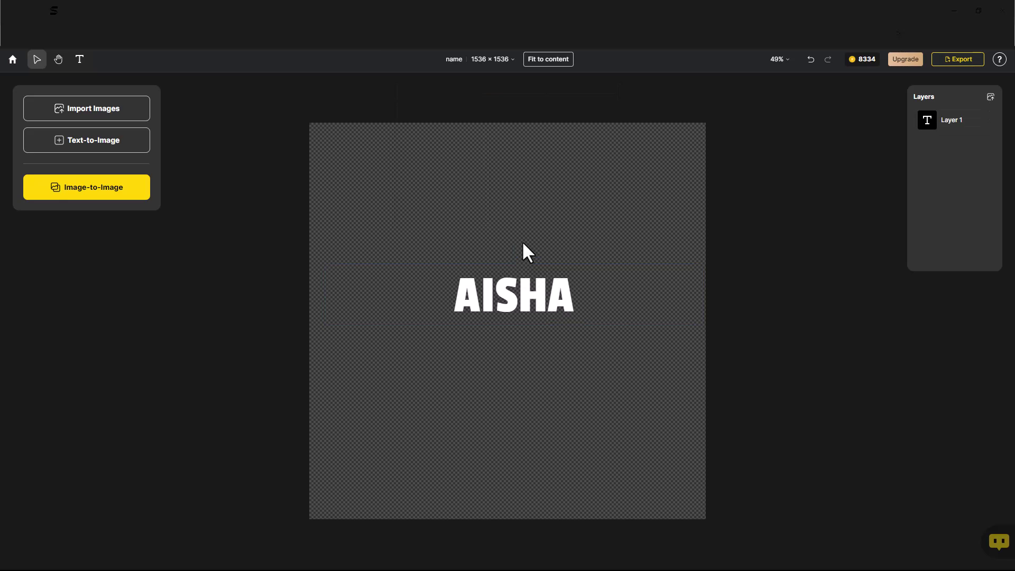
Step: Enlarge the name text to 288.8 pt, move it toward the canvas centre, and make it bold
{"action": "left_click", "coordinate": [517, 279]}
{"action": "left_click_drag", "start_coordinate": [702, 324], "coordinate": [894, 406]}
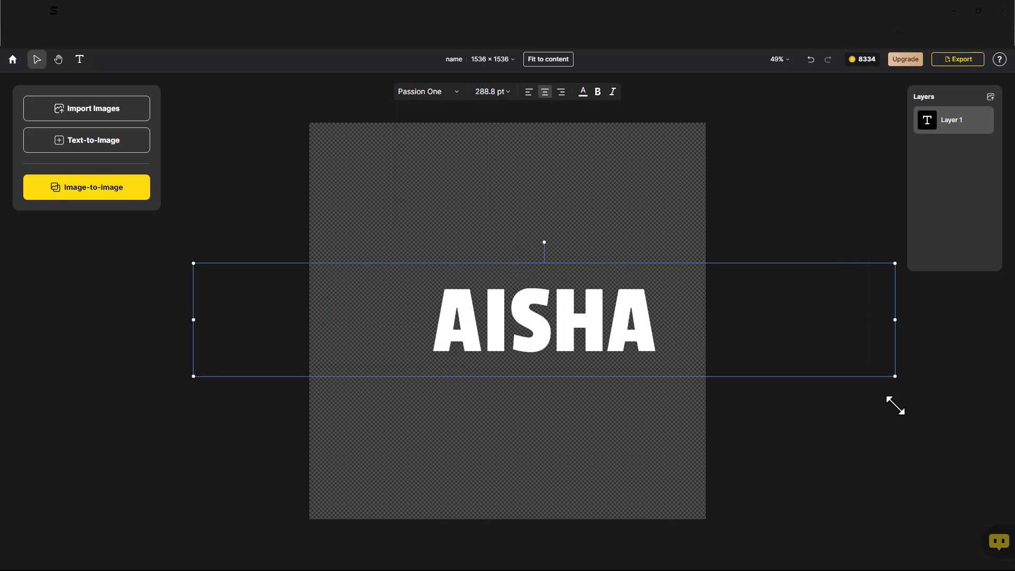
{"action": "left_click_drag", "start_coordinate": [782, 329], "coordinate": [738, 322]}
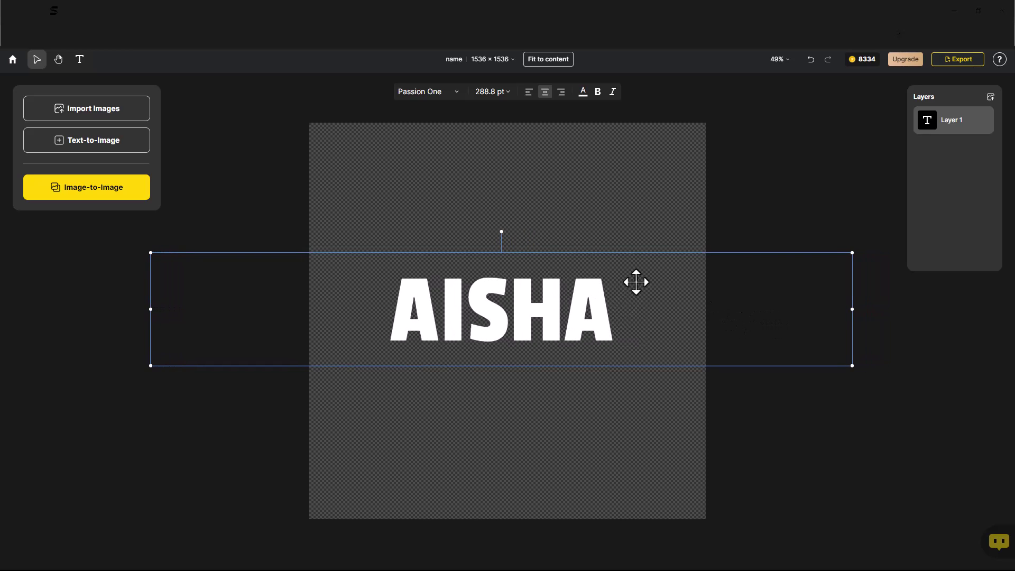
{"action": "left_click", "coordinate": [598, 92]}
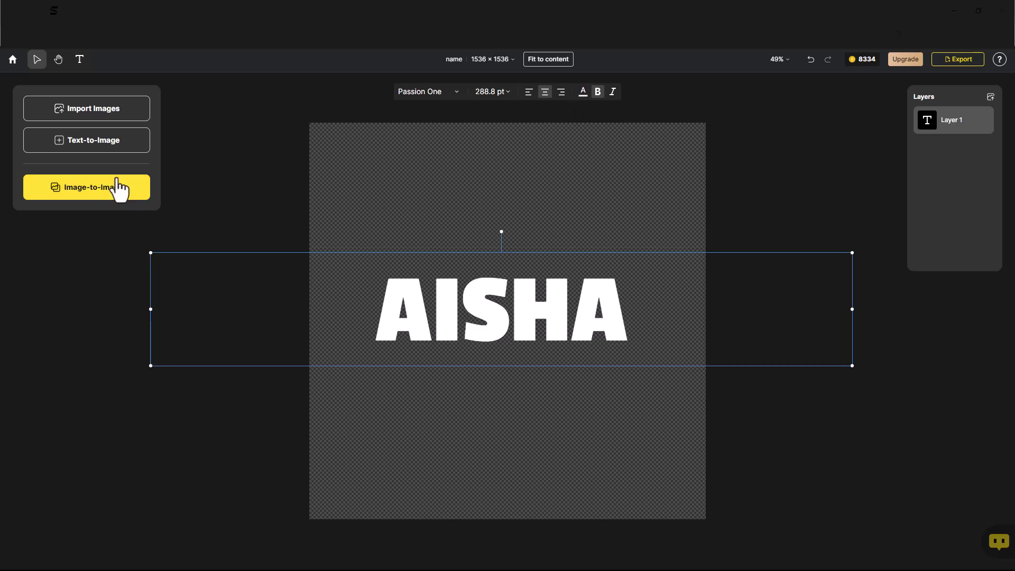
Step: Restyle the name canvas in Surreal Iridescence with the prompt 'FLOWER' at style intensity 0.4
{"action": "left_click", "coordinate": [77, 194]}
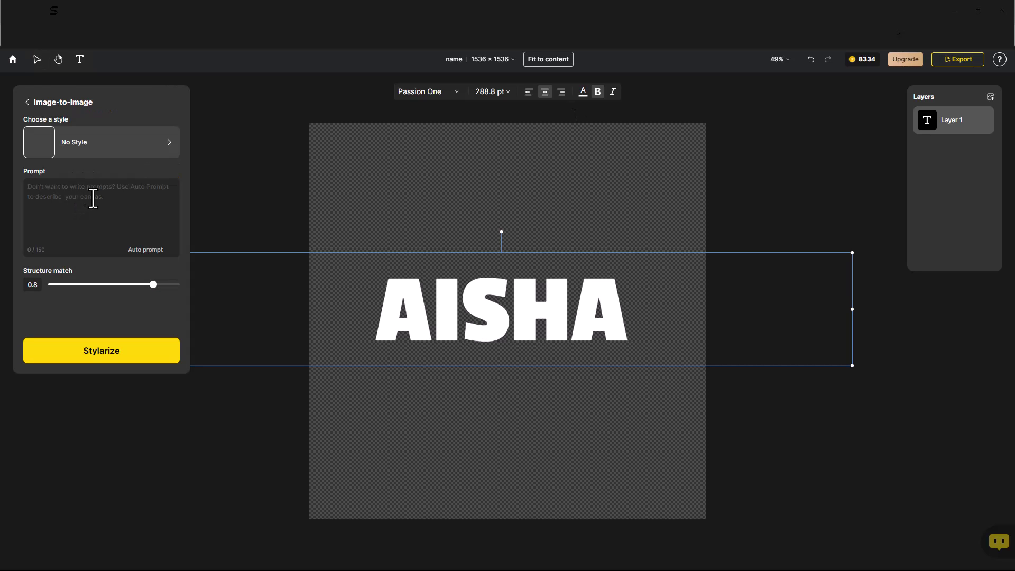
{"action": "left_click", "coordinate": [113, 143]}
{"action": "scroll", "coordinate": [120, 288], "scroll_direction": "down", "scroll_amount": 3}
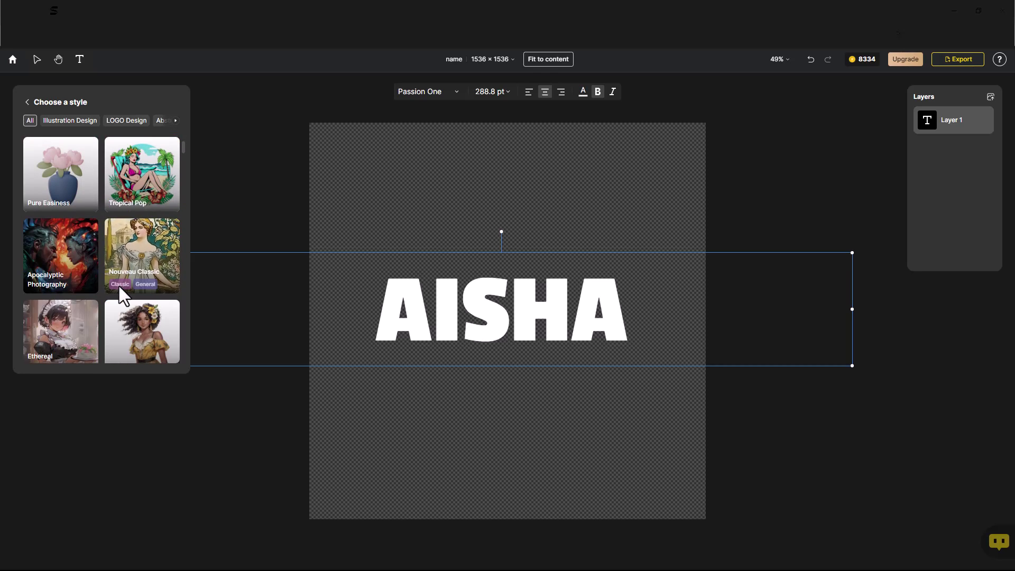
{"action": "scroll", "coordinate": [121, 291], "scroll_direction": "down", "scroll_amount": 10}
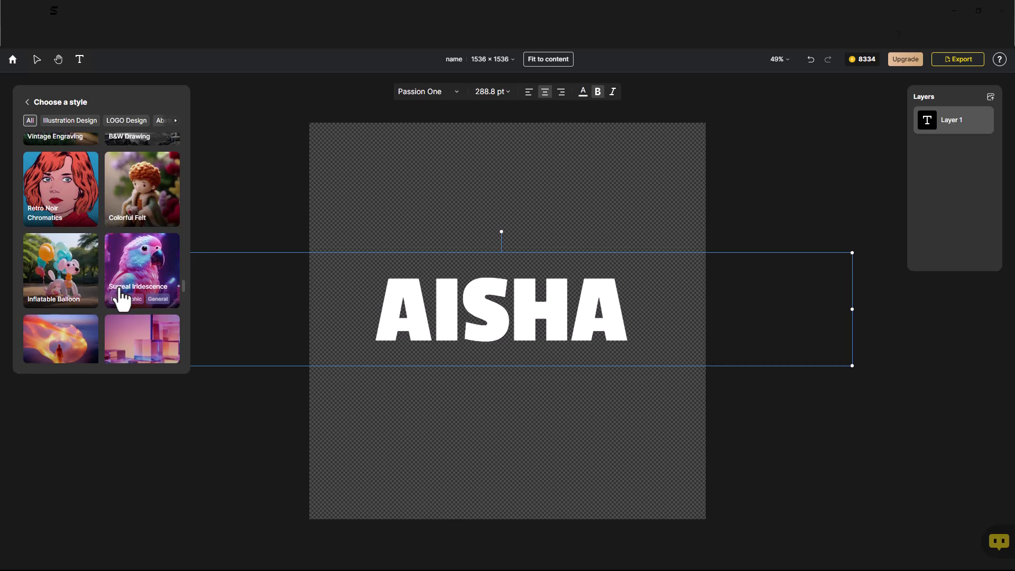
{"action": "left_click", "coordinate": [129, 278]}
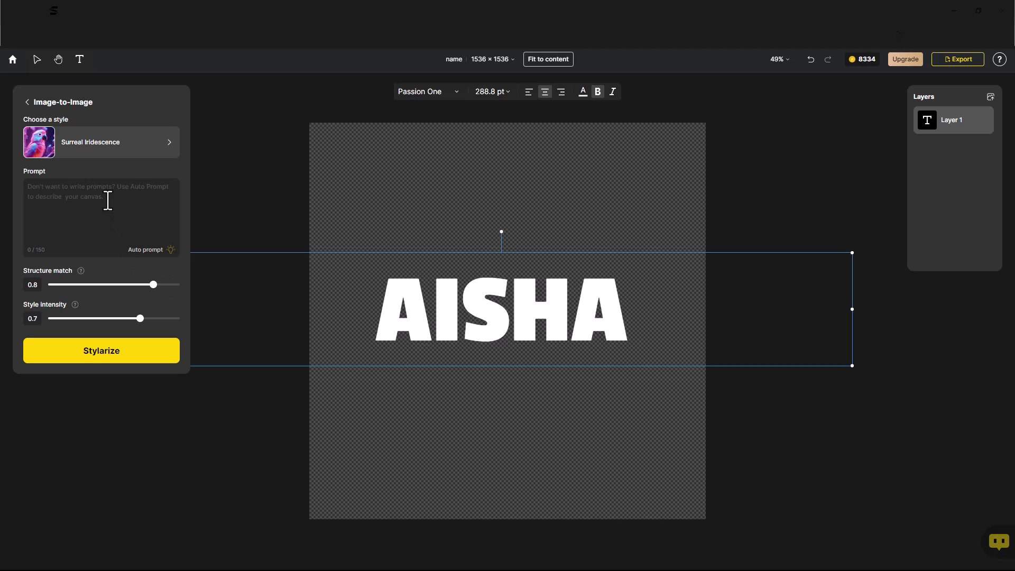
{"action": "type", "text": "FLOWER"}
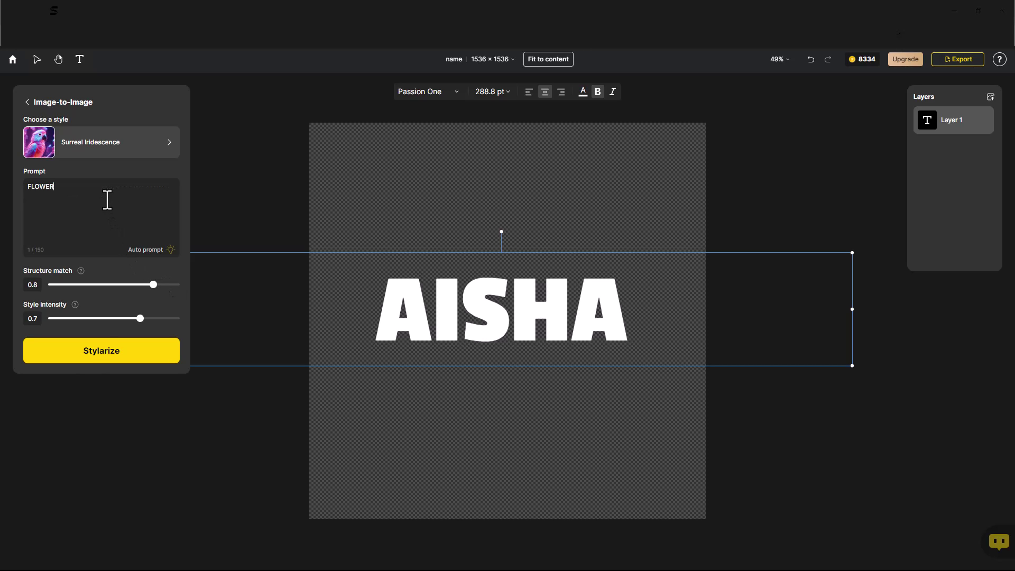
{"action": "left_click", "coordinate": [93, 355]}
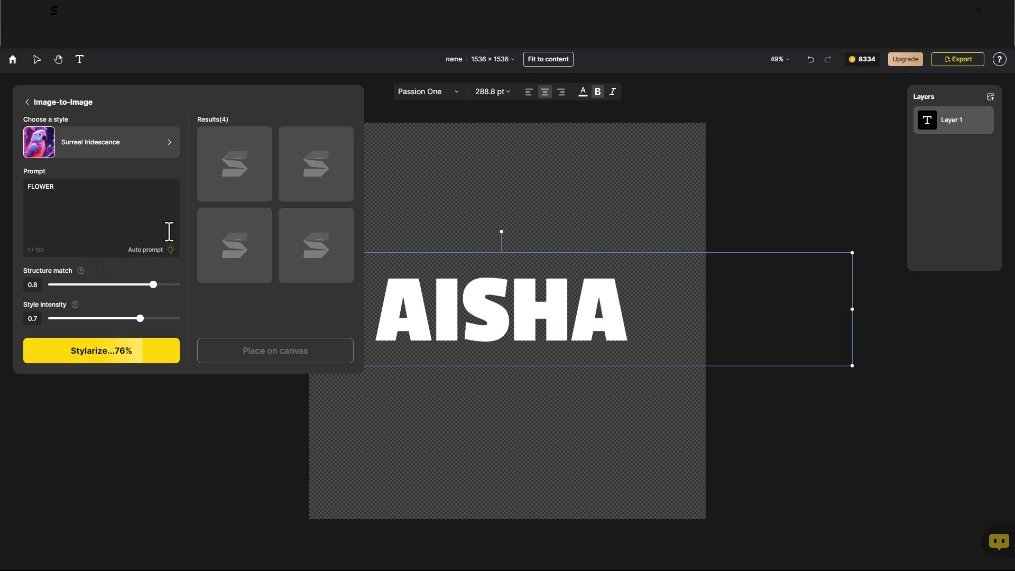
{"action": "mouse_move", "coordinate": [315, 262]}
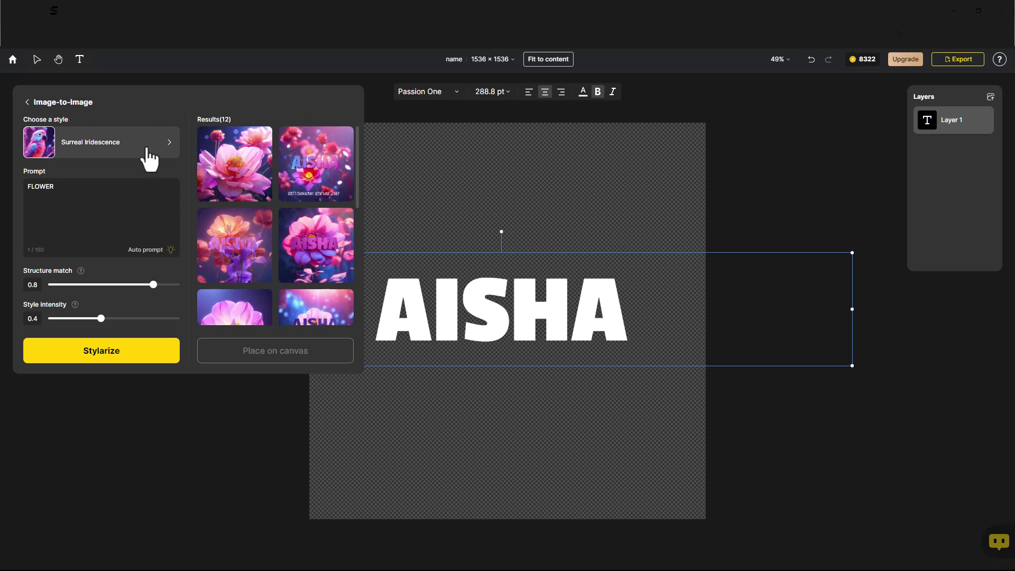
Step: Switch to Inflatable Balloon, clear the 'FLOWER' prompt, generate, and select the third balloon render
{"action": "left_click", "coordinate": [150, 159]}
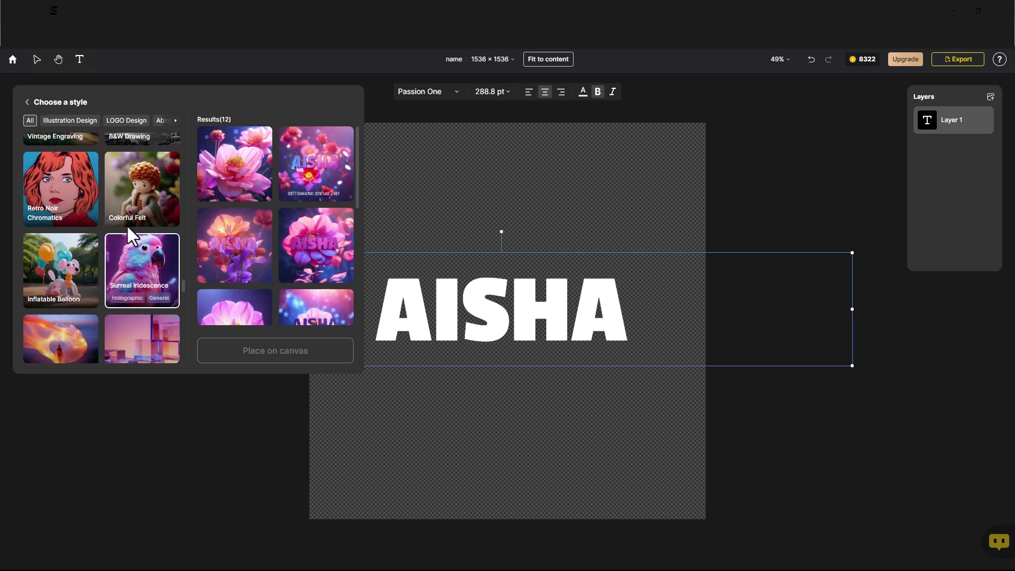
{"action": "left_click", "coordinate": [70, 264]}
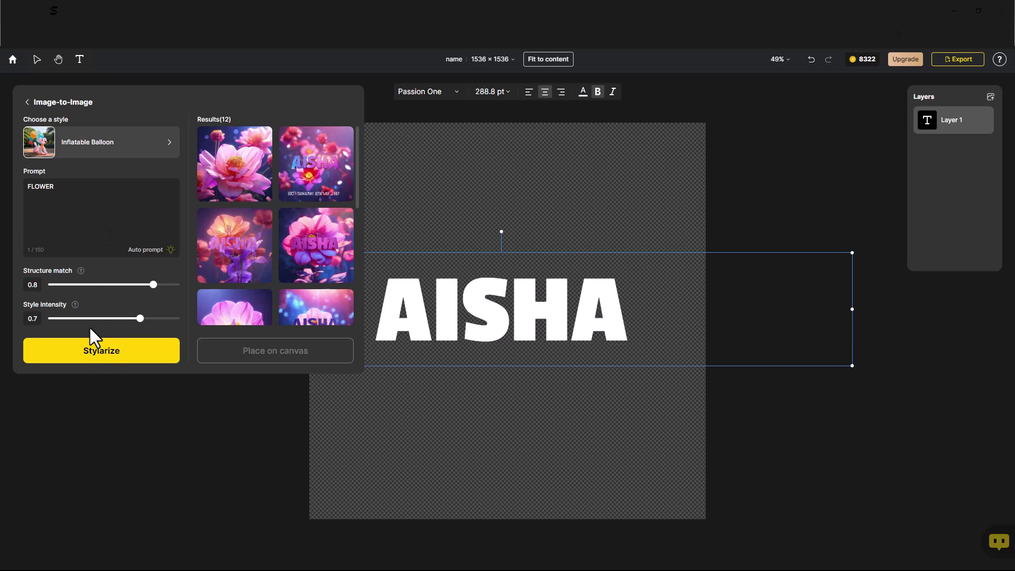
{"action": "left_click_drag", "start_coordinate": [21, 185], "coordinate": [21, 186]}
{"action": "key", "text": "BackSpace"}
{"action": "left_click", "coordinate": [89, 354]}
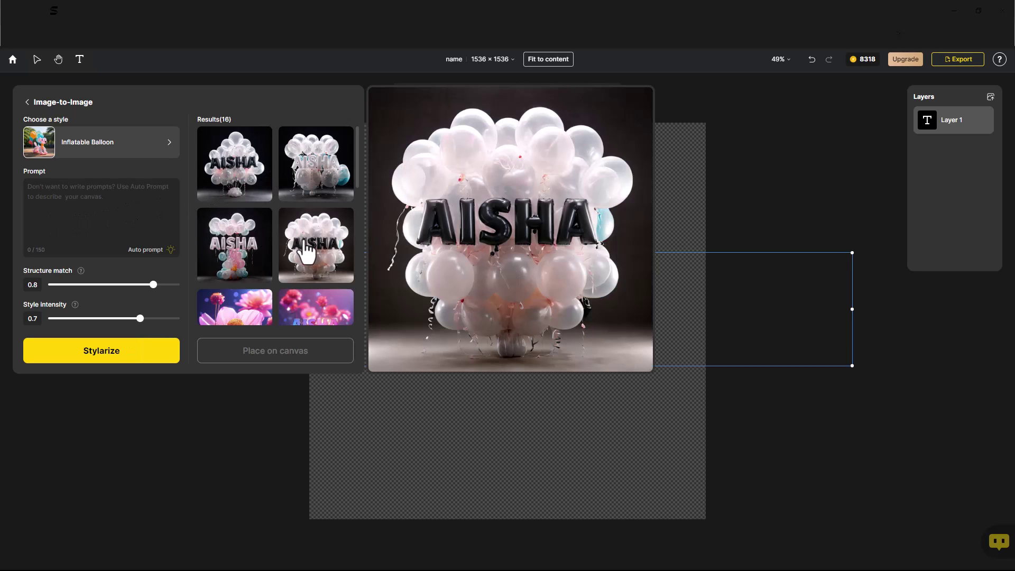
{"action": "mouse_move", "coordinate": [235, 251]}
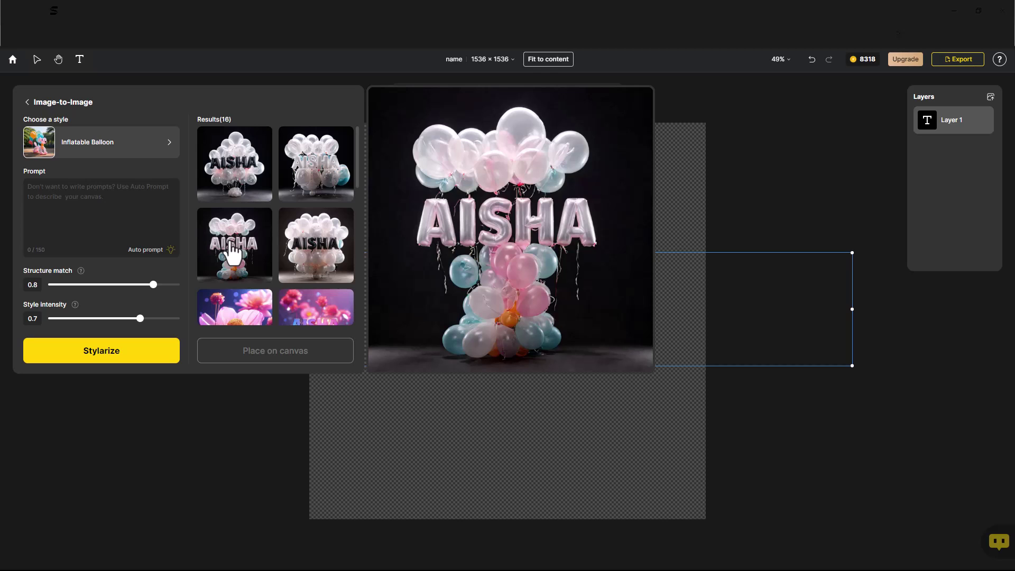
{"action": "left_click", "coordinate": [232, 248]}
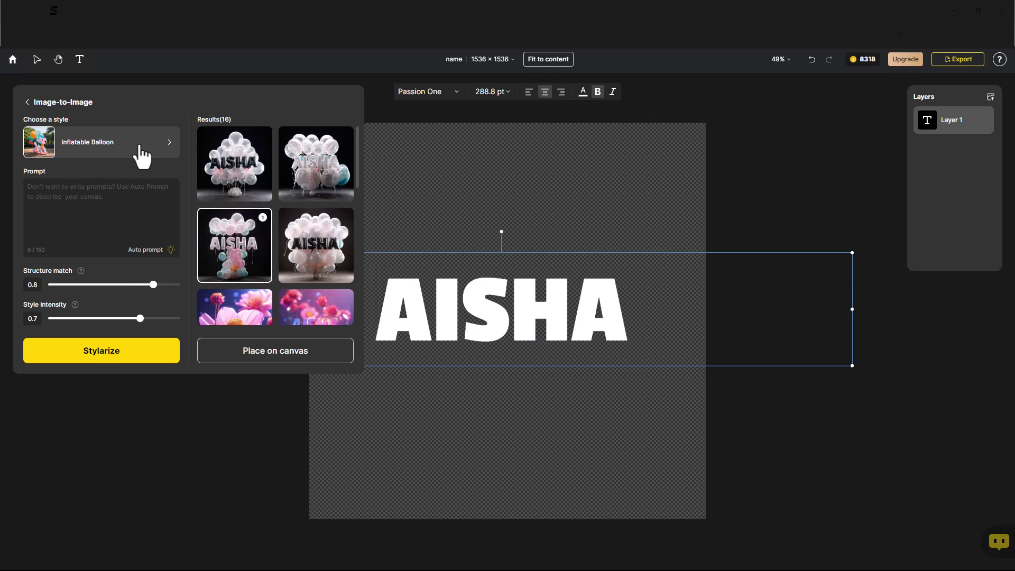
{"action": "left_click", "coordinate": [141, 156]}
Step: Generate four Colorful Felt restyles of the name text at style intensity 0.9 with no prompt
{"action": "left_click", "coordinate": [133, 188]}
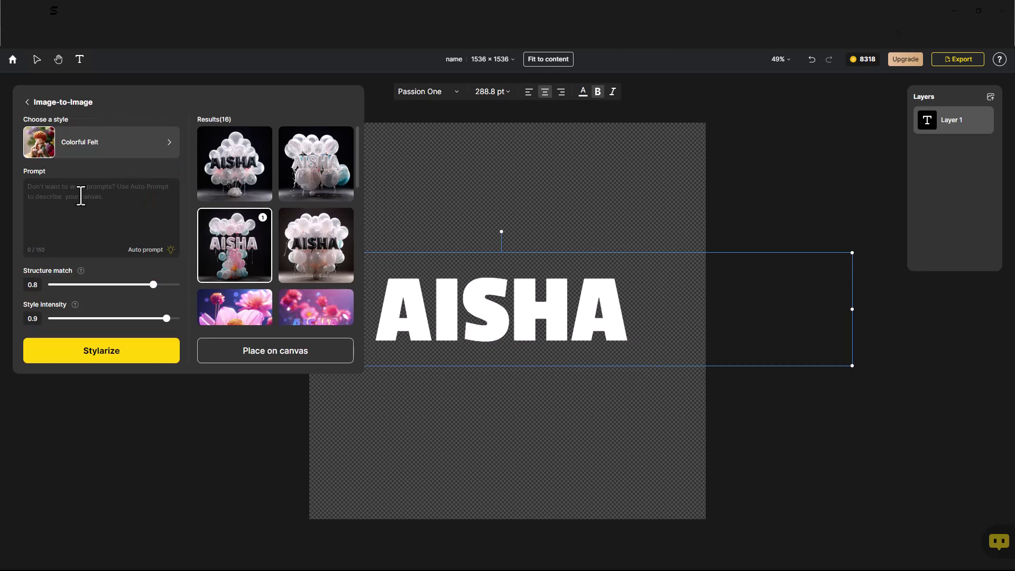
{"action": "left_click", "coordinate": [100, 351]}
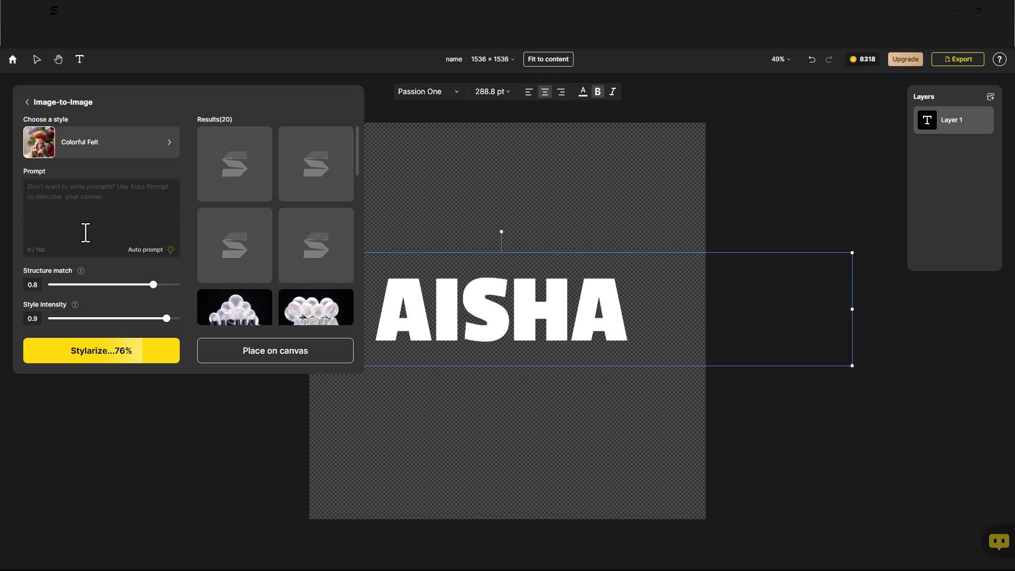
{"action": "mouse_move", "coordinate": [246, 186]}
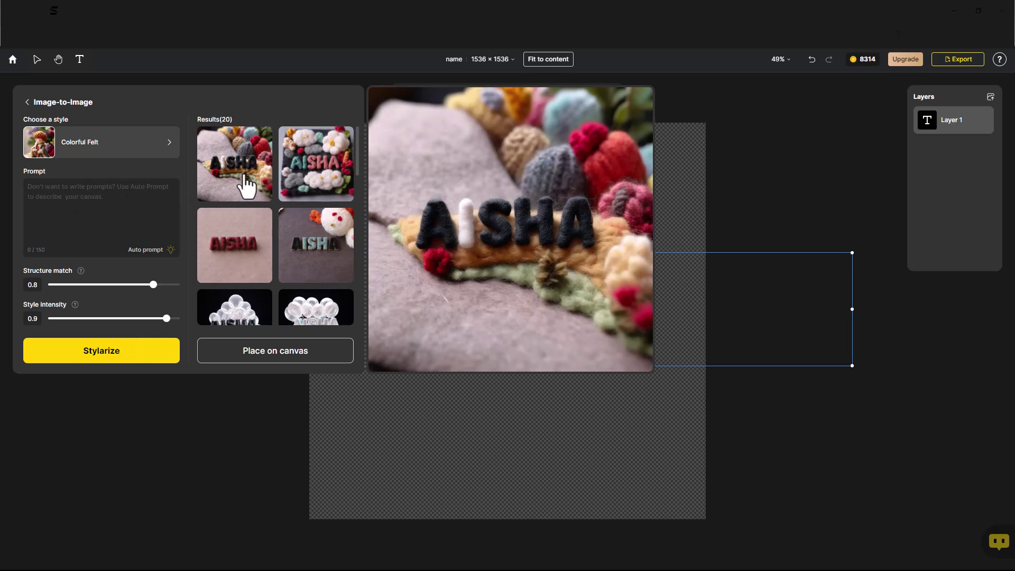
{"action": "mouse_move", "coordinate": [301, 243]}
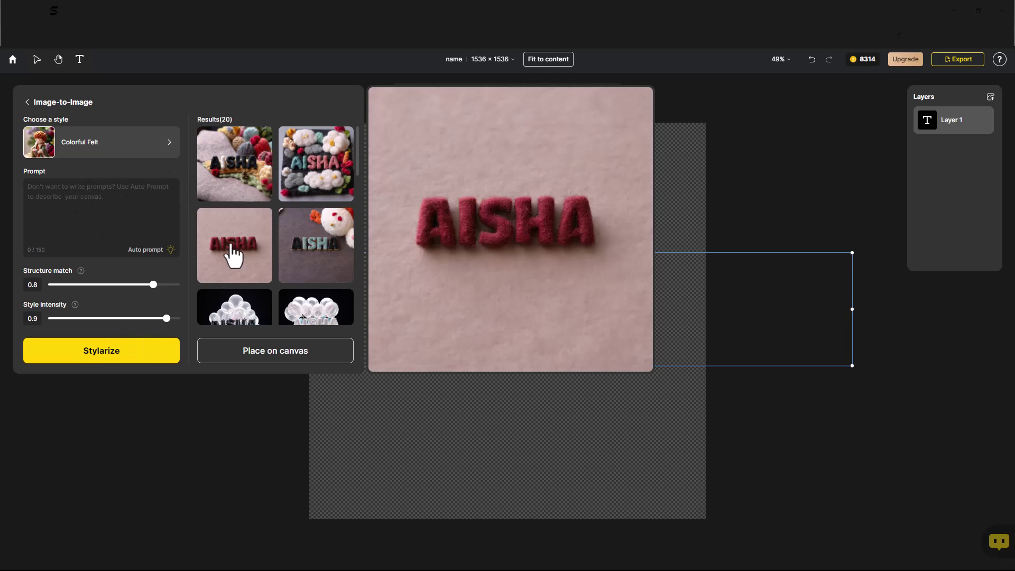